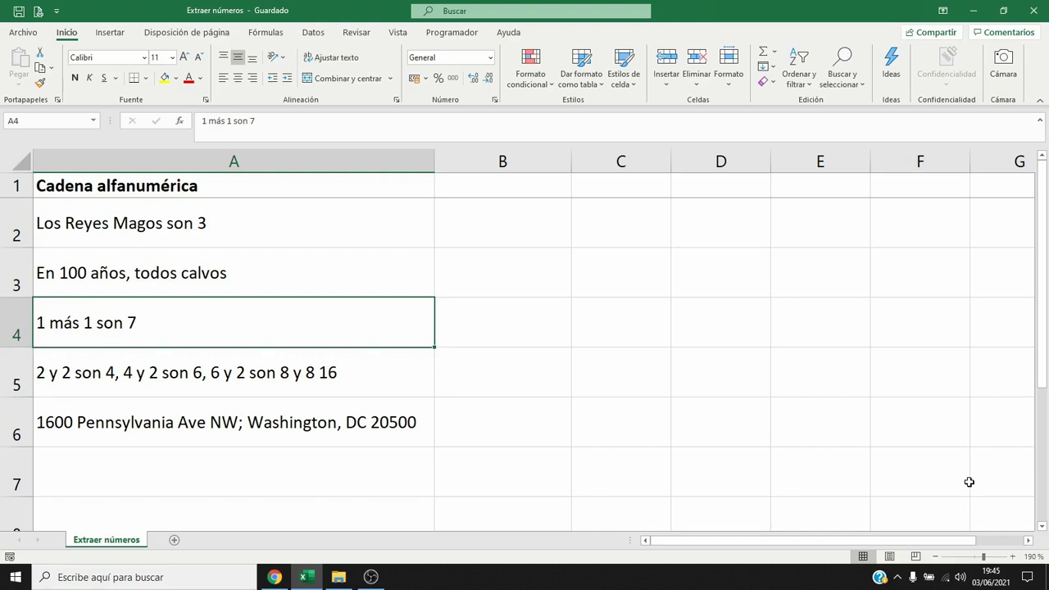
pyautogui.press('Down')
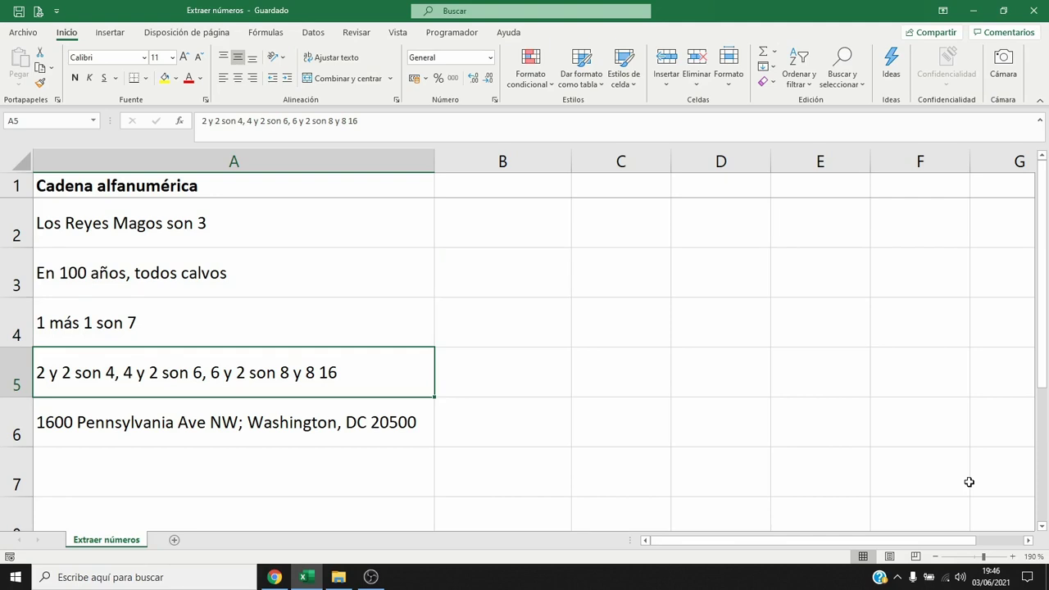
pyautogui.press('Down')
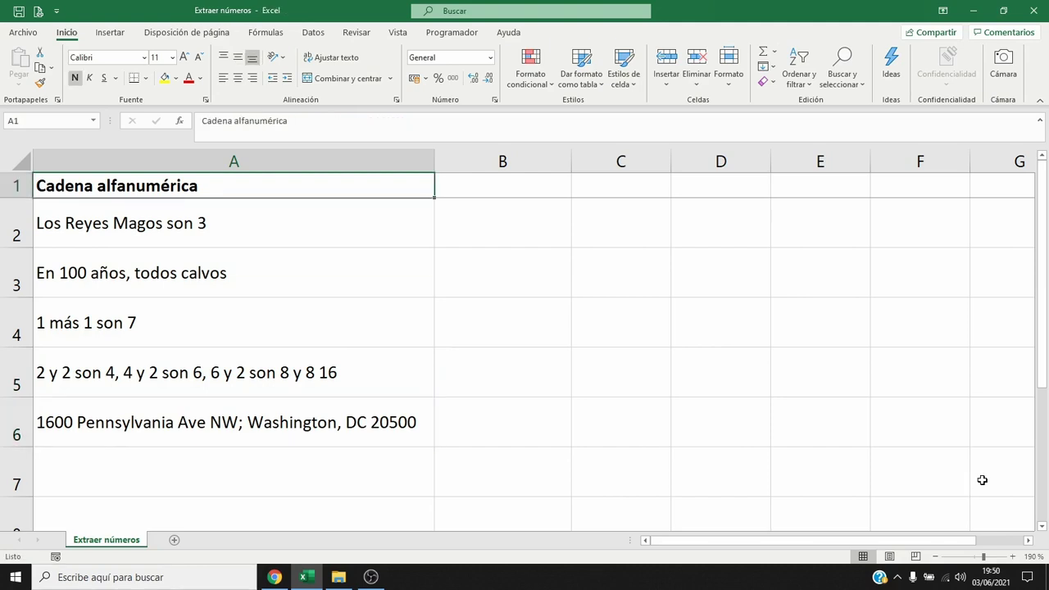
# Enter the heading "Números" in cell B1.
pyautogui.press('Right')
pyautogui.write('N')
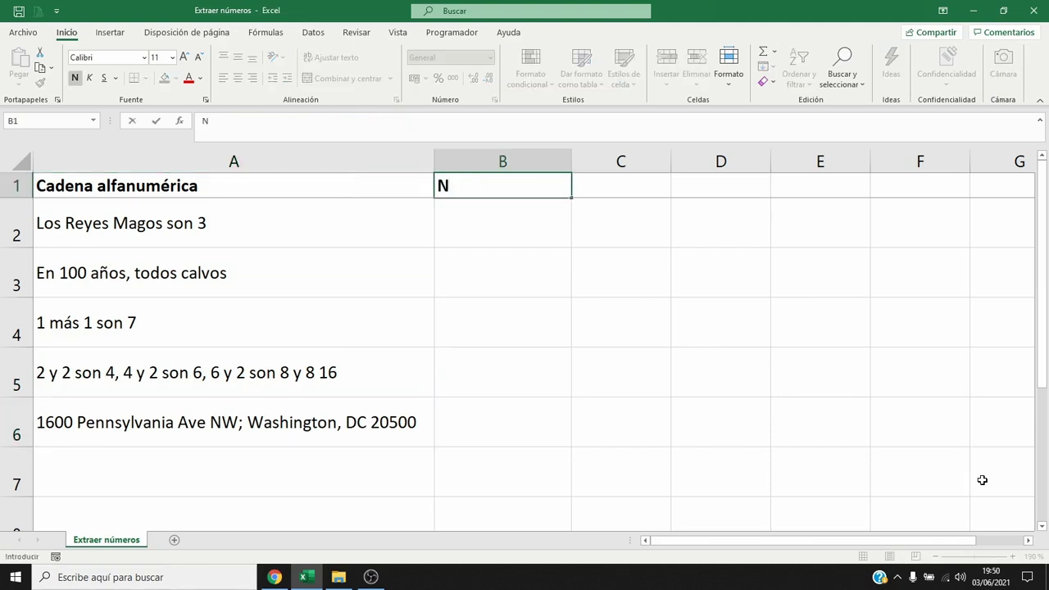
pyautogui.write('úmeros')
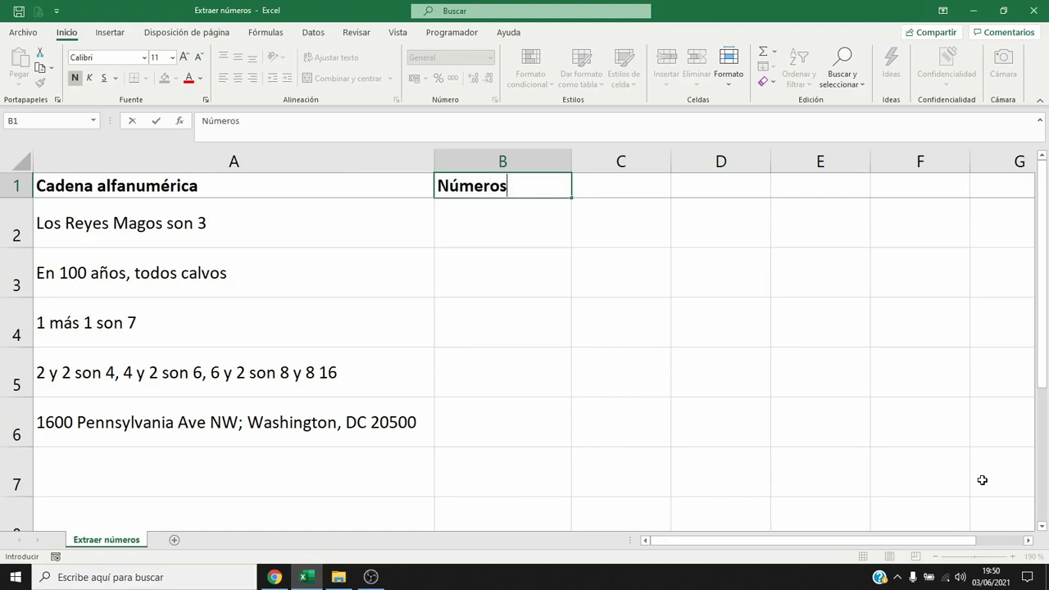
pyautogui.press('Return')
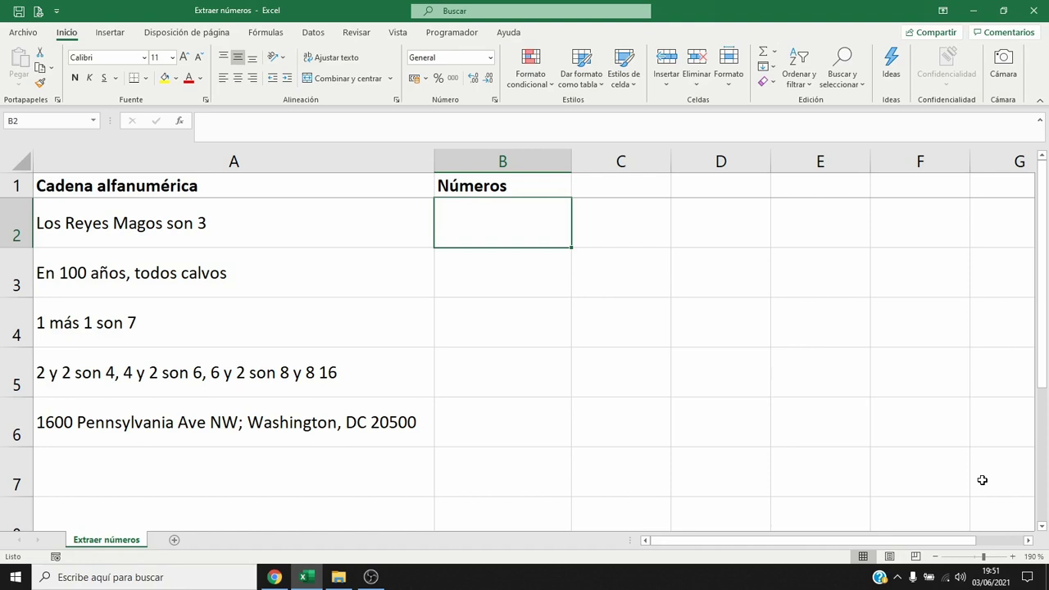
# Enter the formula =LARGO(A2) in cell B2 to count the characters of the first string.
pyautogui.write('=')
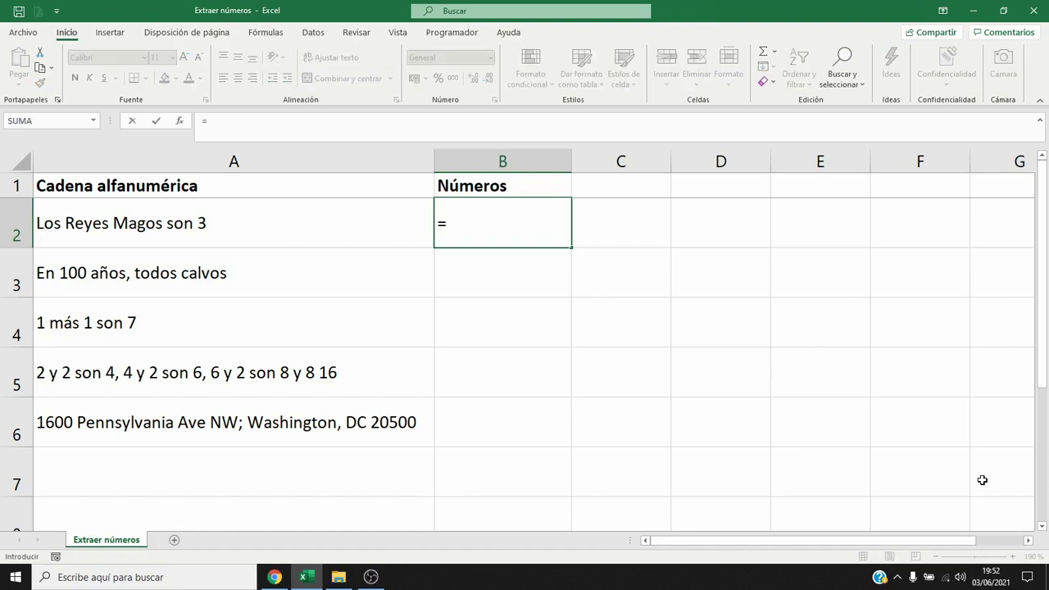
pyautogui.write('LARGO(')
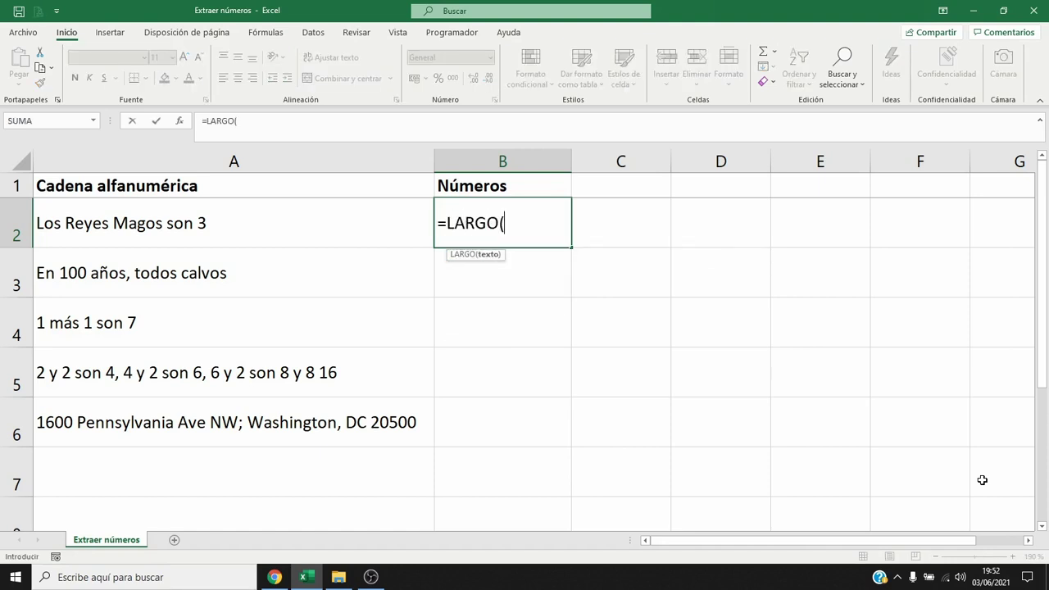
pyautogui.press('Left')
pyautogui.write(')')
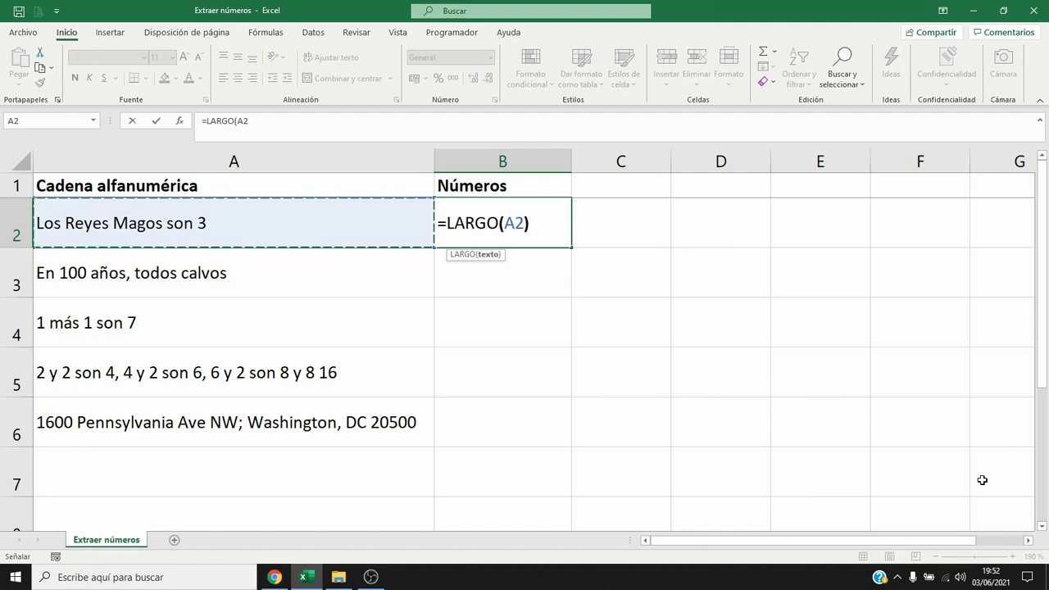
pyautogui.press('Return')
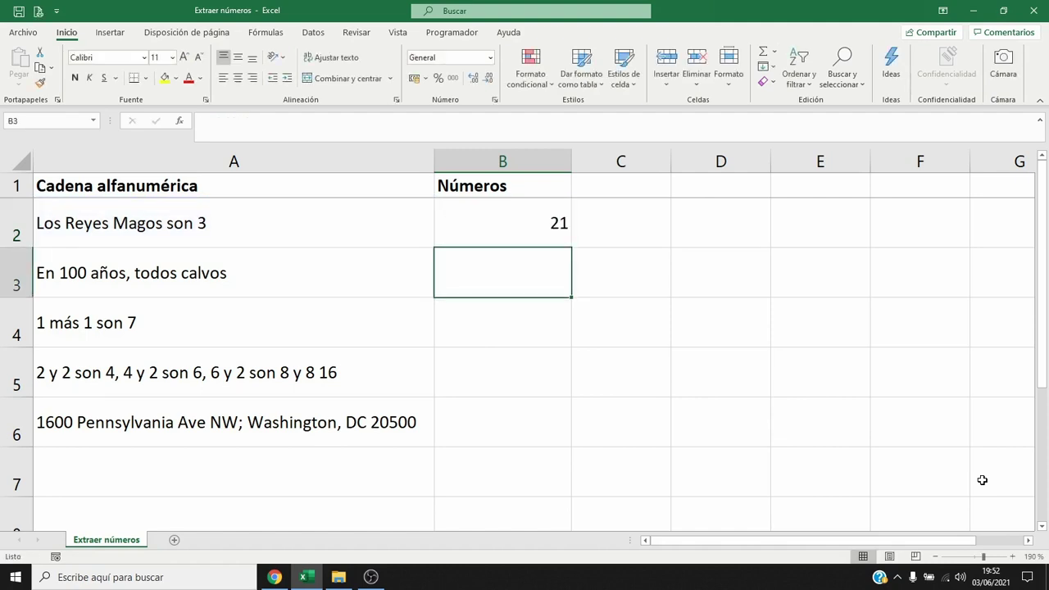
# Prepend "1:"& to the B2 formula so that it reads ="1:"&LARGO(A2).
pyautogui.press('Up')
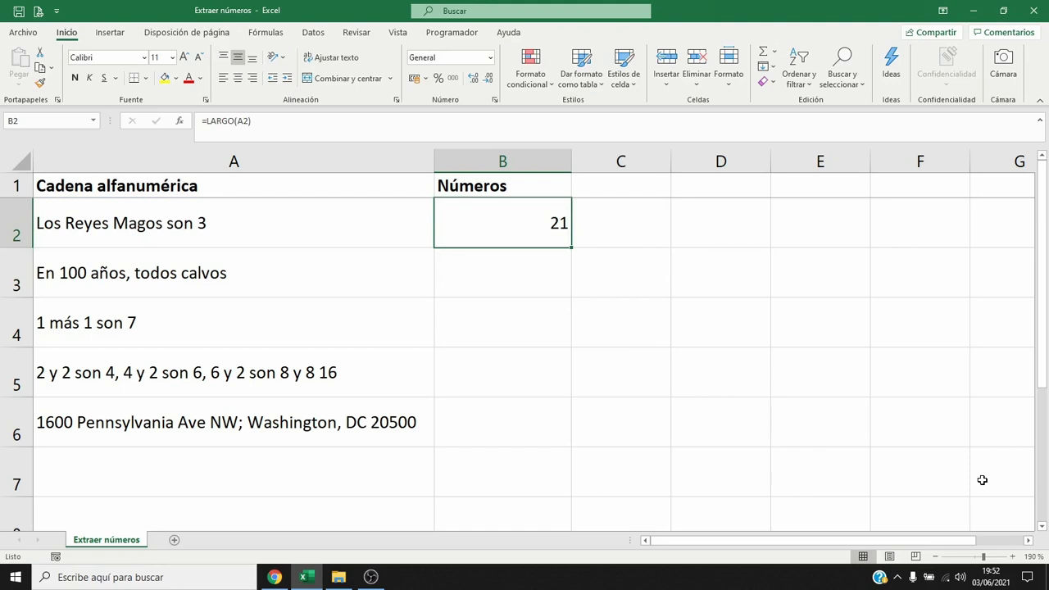
pyautogui.press('F2')
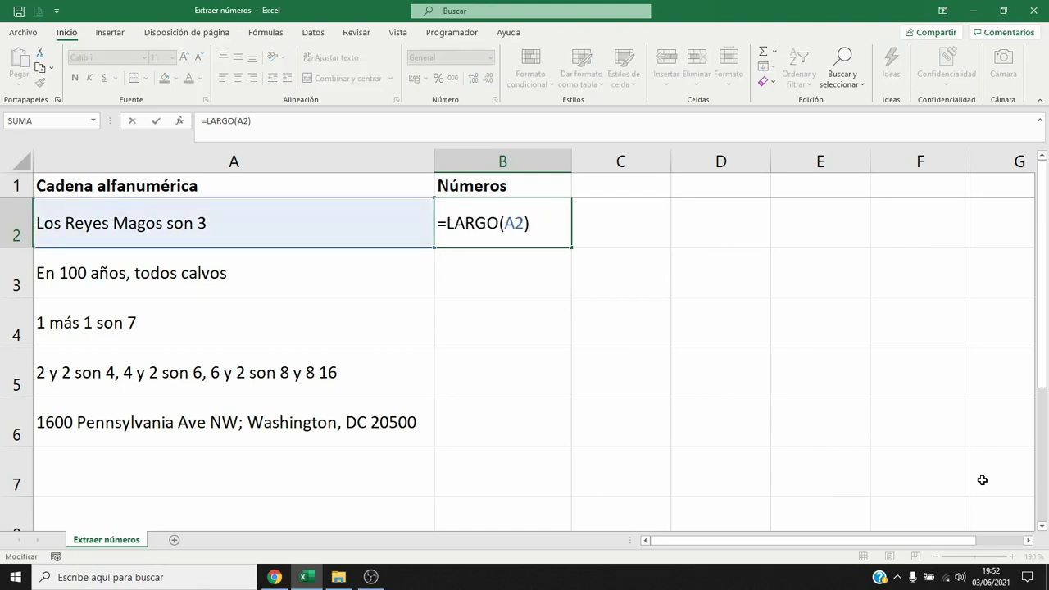
pyautogui.press('Left')
pyautogui.press('Left')
pyautogui.press('Left')
pyautogui.press('Left')
pyautogui.press('Left')
pyautogui.press('Left')
pyautogui.press('Left')
pyautogui.press('Left')
pyautogui.press('Left')
pyautogui.write('"1:"&')
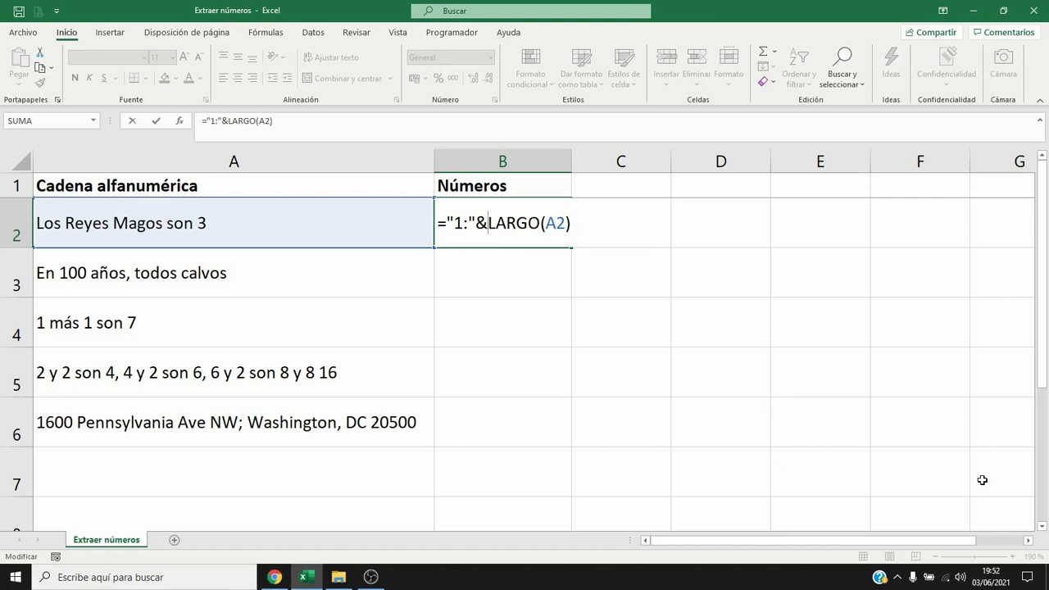
pyautogui.press('Return')
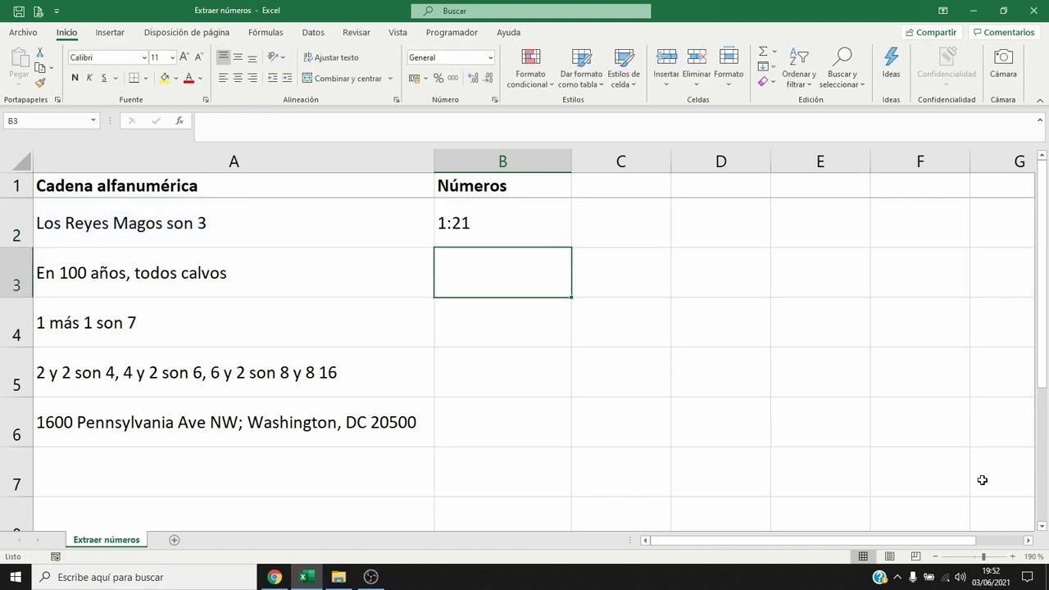
# Wrap the B2 expression in INDIRECTO and enter =INDIRECTO("1:"&LARGO(A2)) as an array formula.
pyautogui.press('Up')
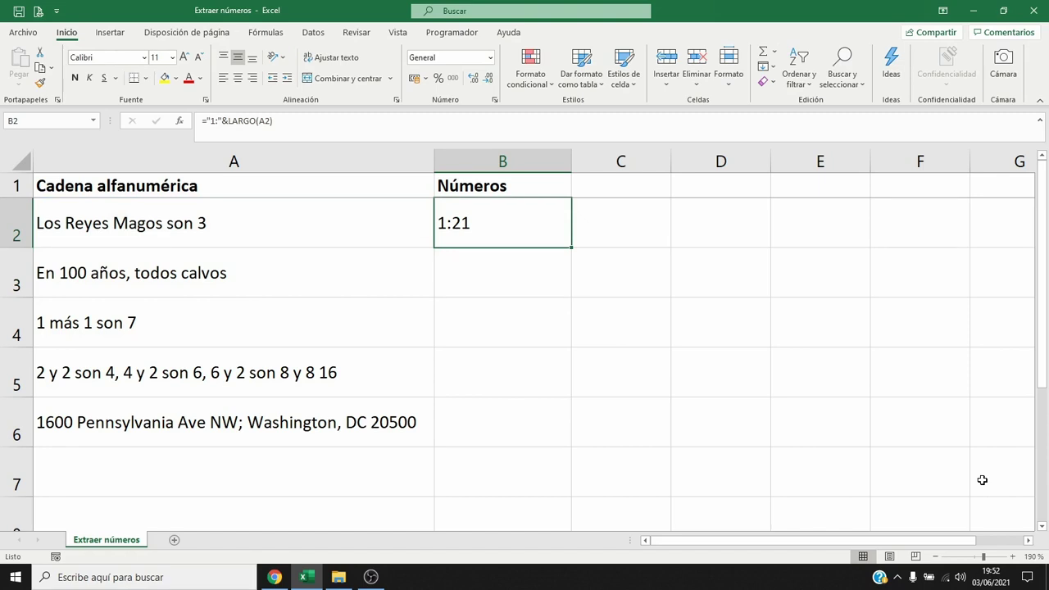
pyautogui.press('F2')
pyautogui.press('Left')
pyautogui.press('Left')
pyautogui.press('Left')
pyautogui.press('Left')
pyautogui.press('Left')
pyautogui.press('Left')
pyautogui.press('Left')
pyautogui.press('Left')
pyautogui.press('Left')
pyautogui.press('Left')
pyautogui.press('Left')
pyautogui.press('Left')
pyautogui.press('Left')
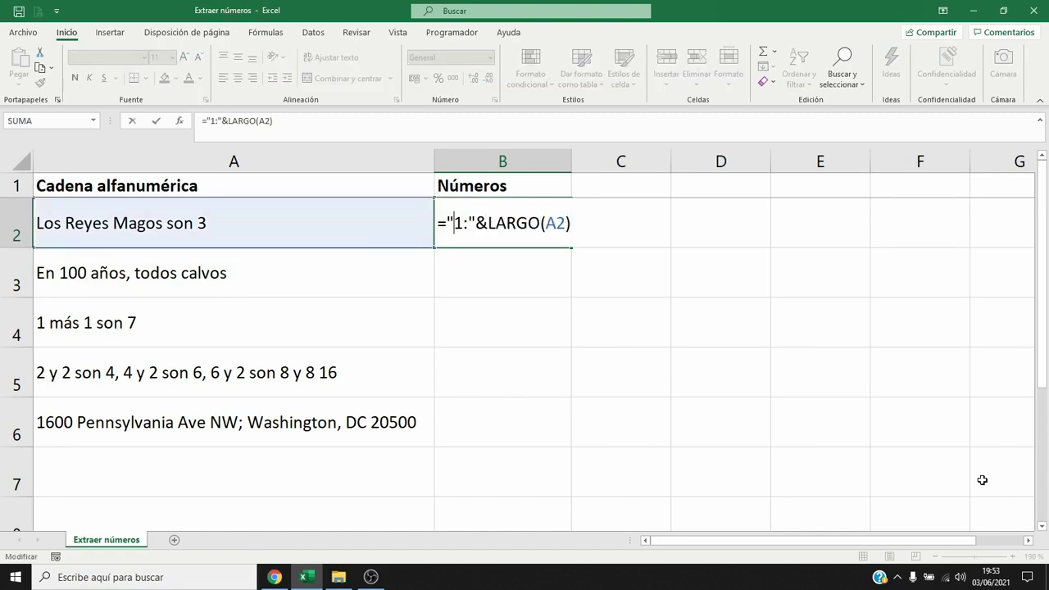
pyautogui.press('Left')
pyautogui.press('Left')
pyautogui.press('Right')
pyautogui.write('I')
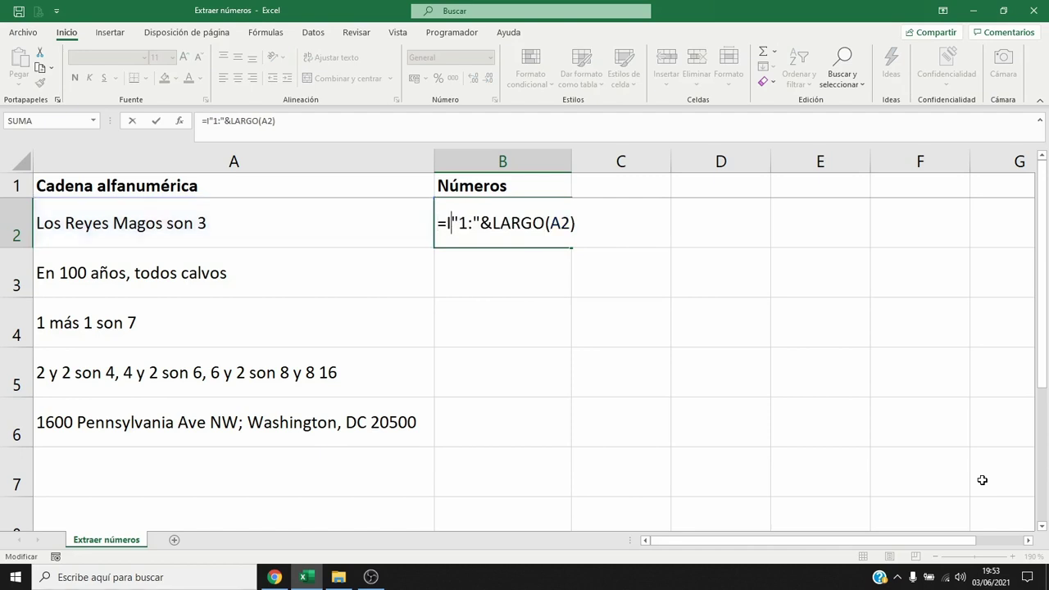
pyautogui.write('NDIRECTO')
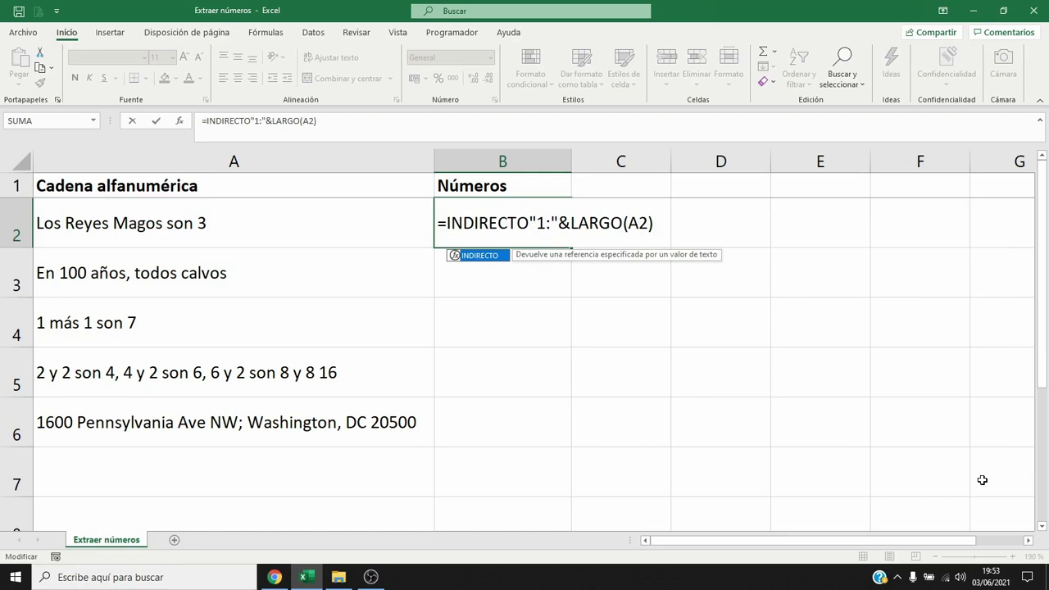
pyautogui.write('(')
pyautogui.press('End')
pyautogui.write(')')
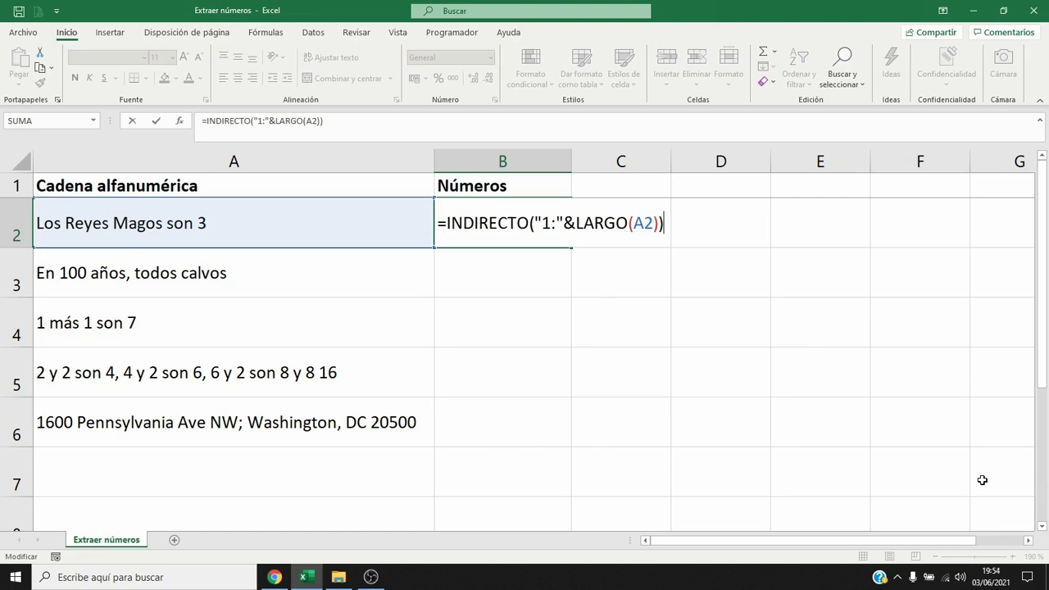
pyautogui.hotkey('ctrl', 'shift', 'Return')
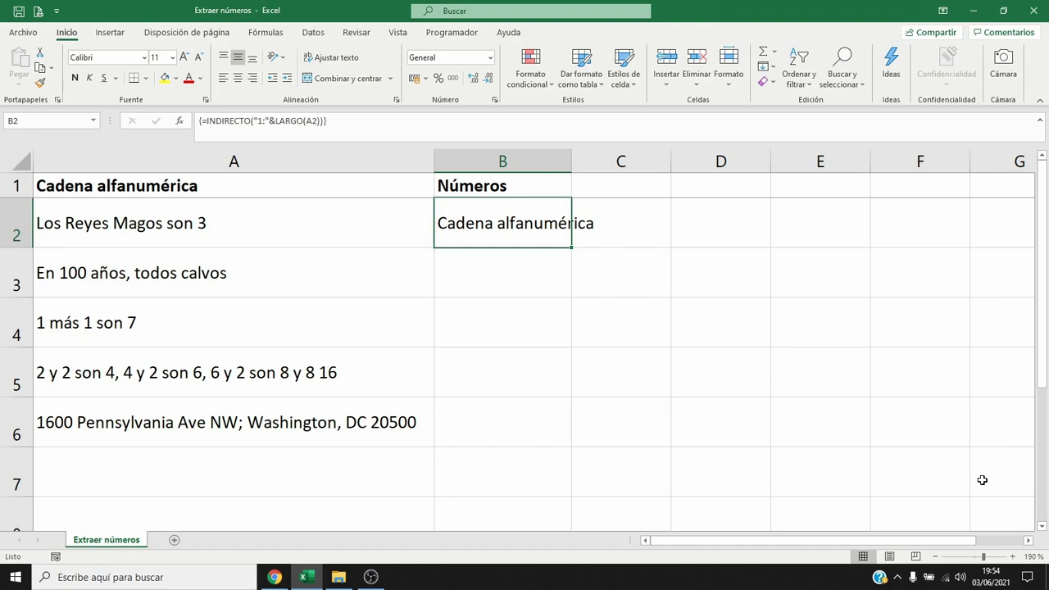
# Wrap the B2 formula in FILA and enter =FILA(INDIRECTO("1:"&LARGO(A2))) as an array formula.
pyautogui.press('F2')
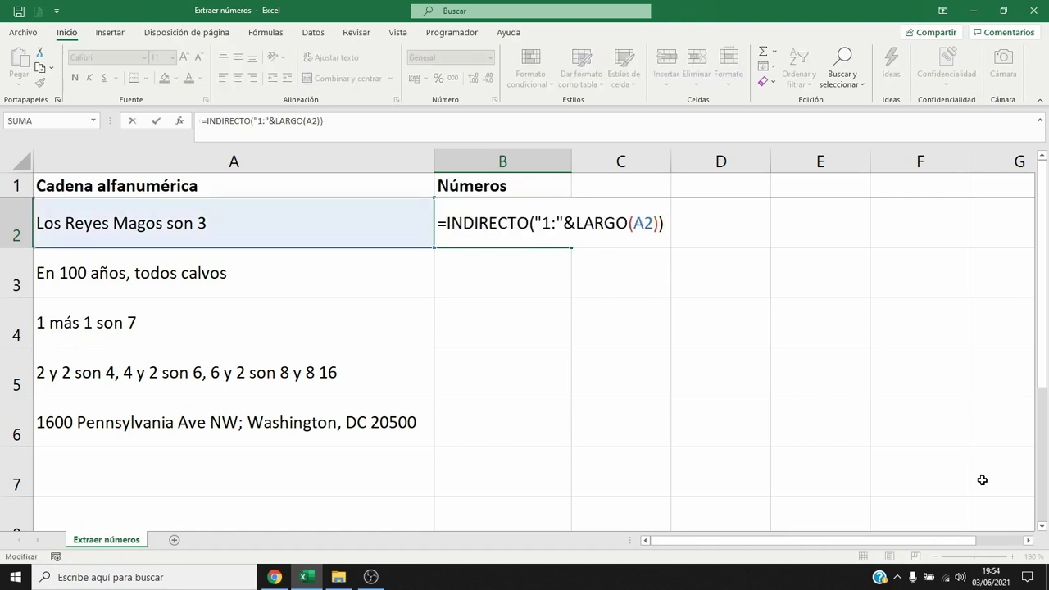
pyautogui.press('Left')
pyautogui.press('Left')
pyautogui.press('Left')
pyautogui.press('Left')
pyautogui.press('Left')
pyautogui.press('Left')
pyautogui.press('Left')
pyautogui.press('Left')
pyautogui.press('Left')
pyautogui.press('Left')
pyautogui.press('Left')
pyautogui.press('Left')
pyautogui.press('Left')
pyautogui.press('Left')
pyautogui.press('Left')
pyautogui.press('Left')
pyautogui.press('Left')
pyautogui.press('Left')
pyautogui.press('Left')
pyautogui.press('Left')
pyautogui.press('Left')
pyautogui.press('Left')
pyautogui.press('Left')
pyautogui.press('Left')
pyautogui.press('Left')
pyautogui.write('FILA(')
pyautogui.press('Right')
pyautogui.press('Right')
pyautogui.press('Right')
pyautogui.press('Right')
pyautogui.press('Right')
pyautogui.press('Right')
pyautogui.press('Right')
pyautogui.press('Right')
pyautogui.press('Right')
pyautogui.press('Right')
pyautogui.press('Right')
pyautogui.press('Right')
pyautogui.press('Right')
pyautogui.press('Right')
pyautogui.press('Right')
pyautogui.press('Right')
pyautogui.press('Right')
pyautogui.press('Right')
pyautogui.press('Right')
pyautogui.press('Right')
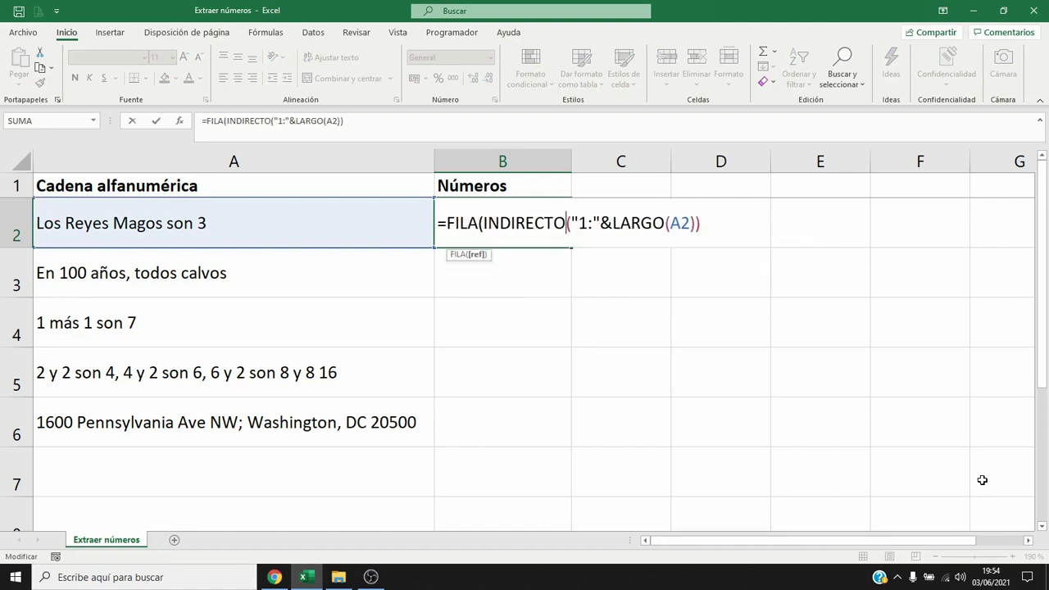
pyautogui.write(')')
pyautogui.hotkey('ctrl', 'shift', 'Return')
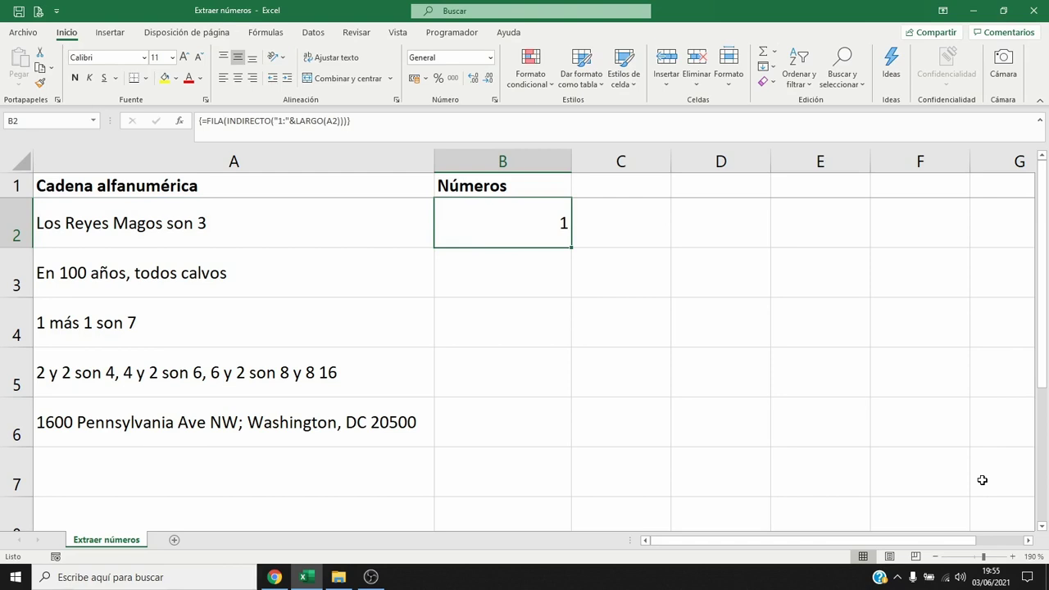
# Evaluate the FILA formula in B2 in place to inspect its full array, keeping the original formula.
pyautogui.press('F2')
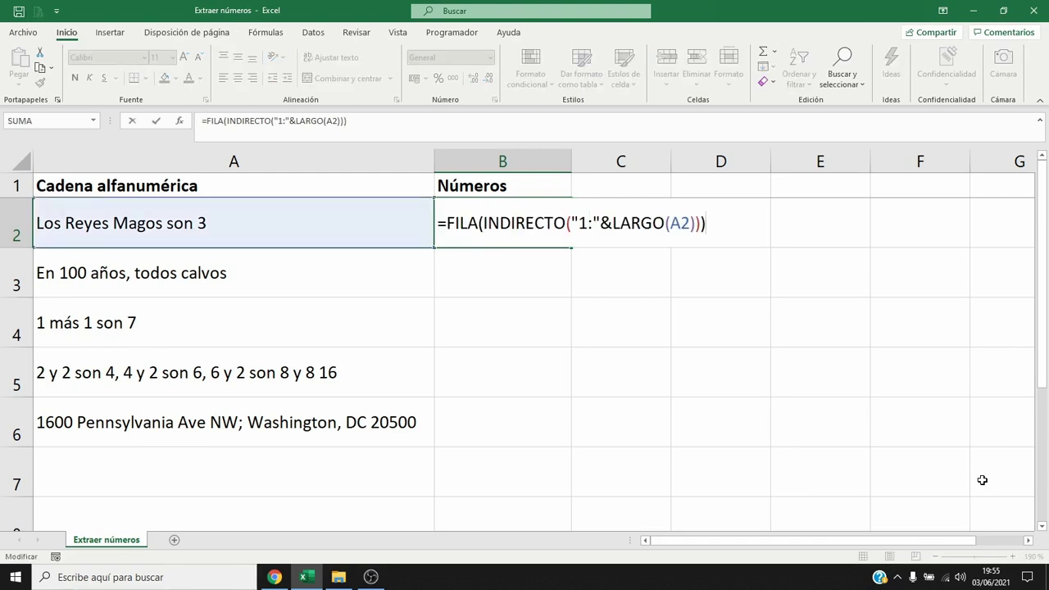
pyautogui.press('F9')
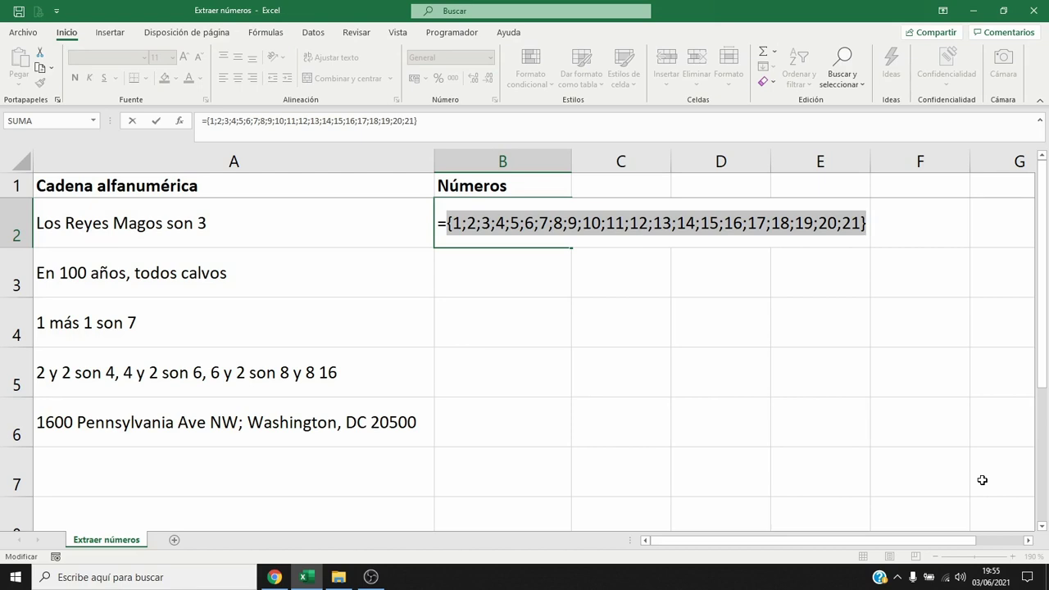
pyautogui.hotkey('ctrl', 'Return')
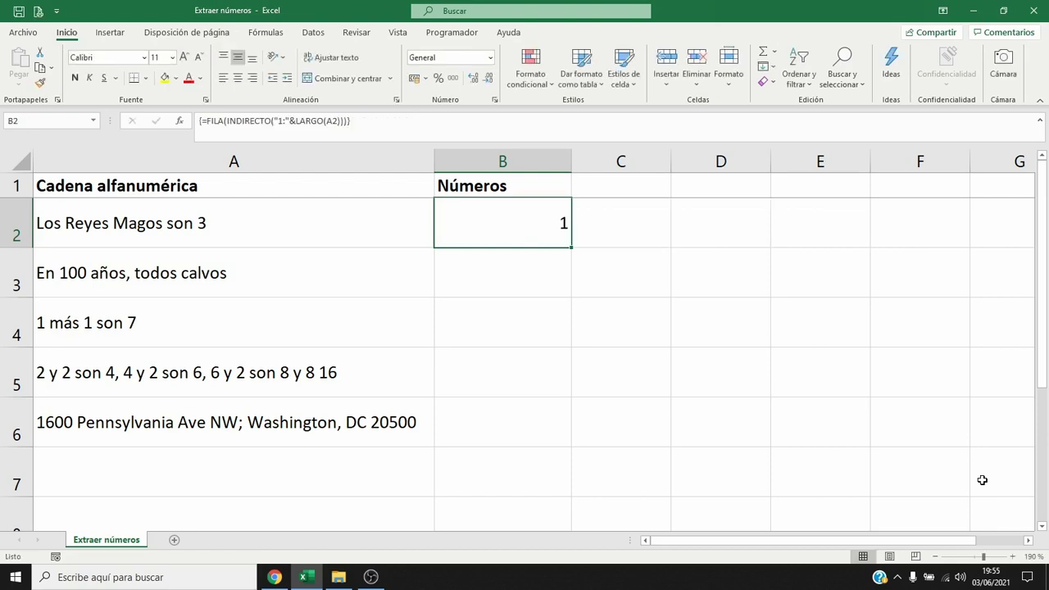
# Nest the B2 formula in EXTRAE and enter =EXTRAE(A2;FILA(INDIRECTO("1:"&LARGO(A2)));1) as an array formula.
pyautogui.press('F2')
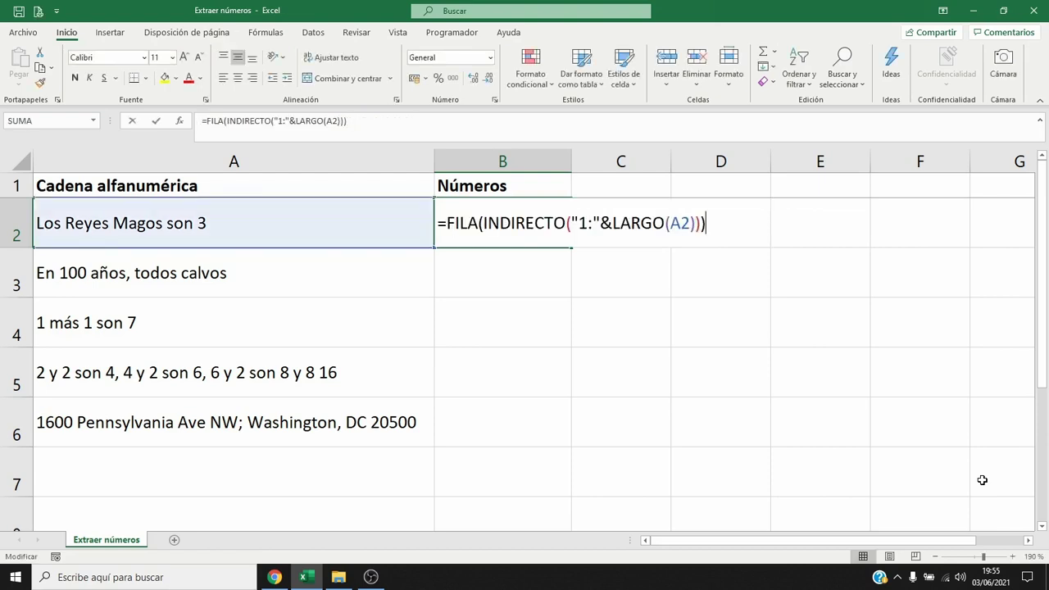
pyautogui.press('Left')
pyautogui.press('Left')
pyautogui.press('Left')
pyautogui.press('Left')
pyautogui.press('Left')
pyautogui.press('Left')
pyautogui.press('Left')
pyautogui.press('Left')
pyautogui.press('Left')
pyautogui.press('Left')
pyautogui.press('Left')
pyautogui.press('Left')
pyautogui.press('Left')
pyautogui.press('Left')
pyautogui.press('Left')
pyautogui.press('Left')
pyautogui.press('Left')
pyautogui.press('Left')
pyautogui.press('Left')
pyautogui.press('Left')
pyautogui.press('Left')
pyautogui.press('Left')
pyautogui.press('Left')
pyautogui.press('Left')
pyautogui.write('EXTRAE')
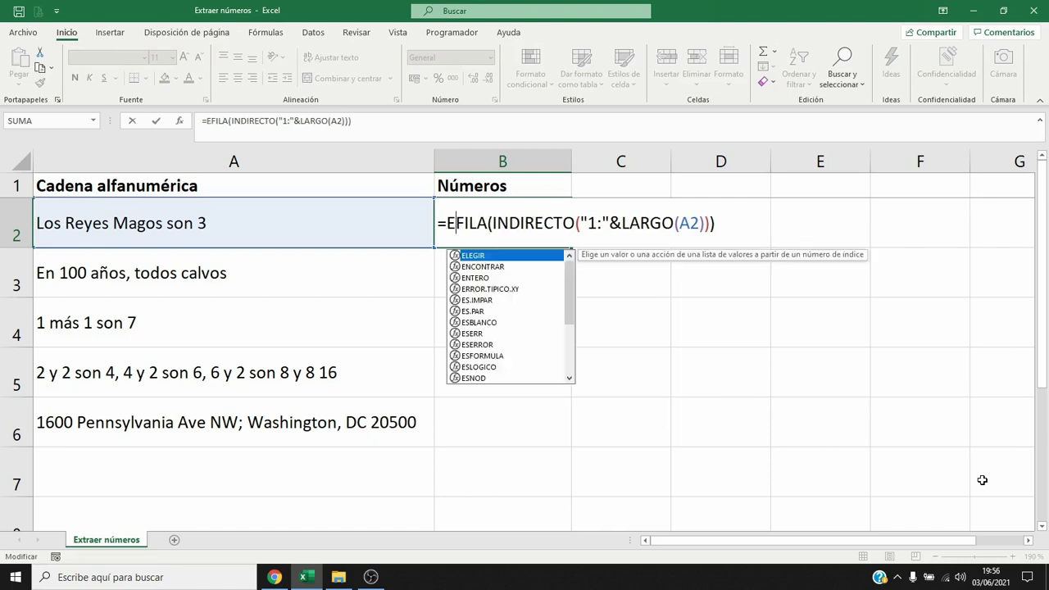
pyautogui.write('(')
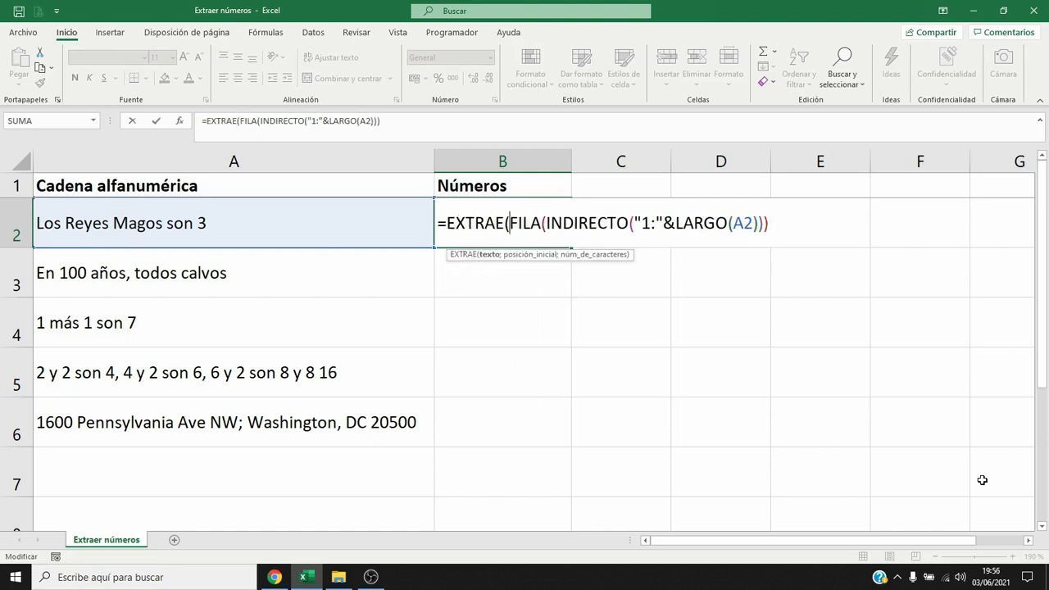
pyautogui.press('F2')
pyautogui.press('Left')
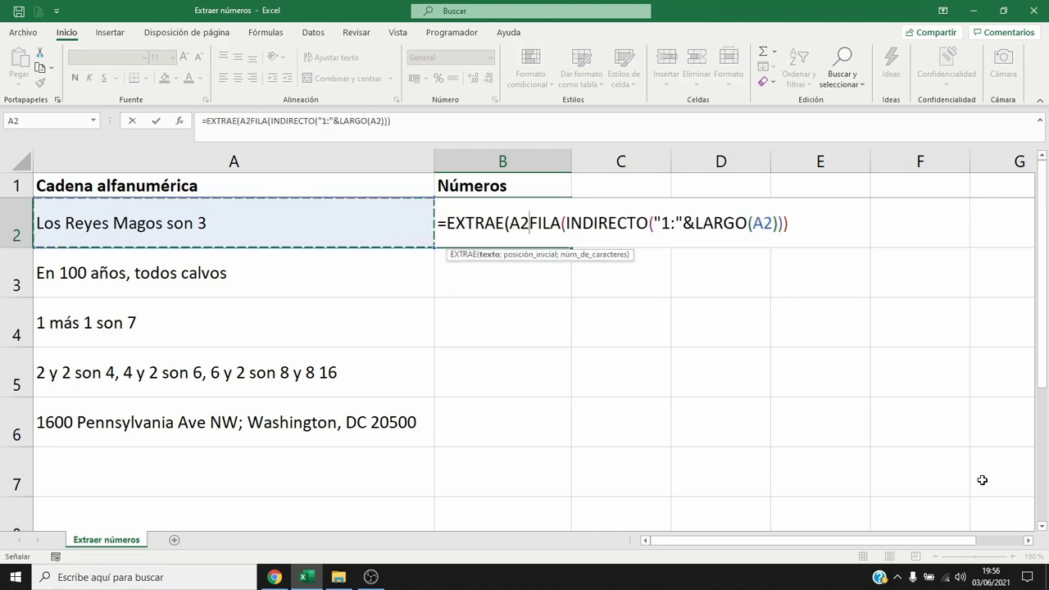
pyautogui.write(';')
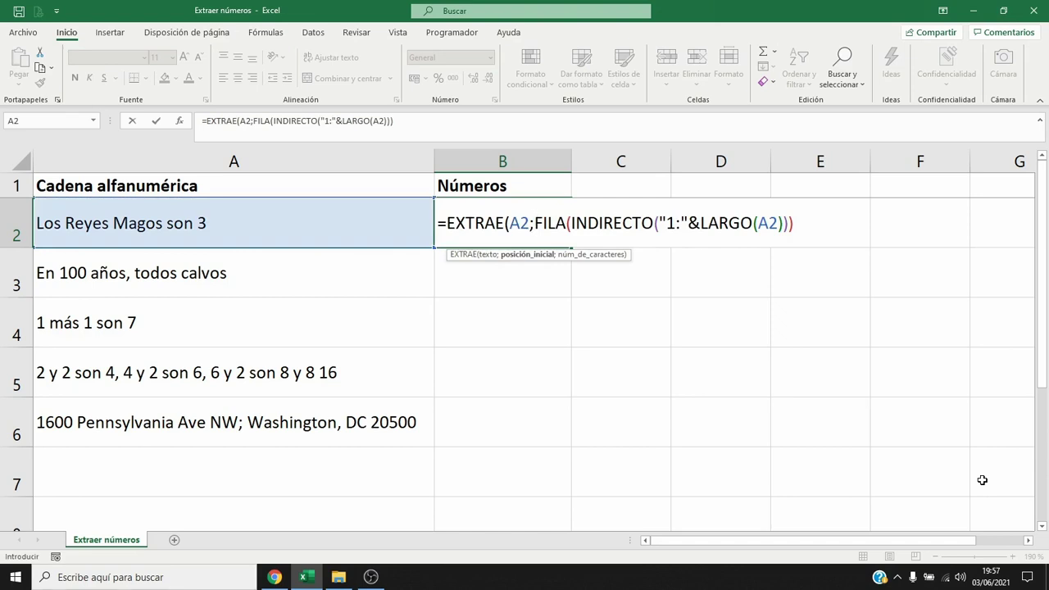
pyautogui.press('F2')
pyautogui.press('End')
pyautogui.write(';1')
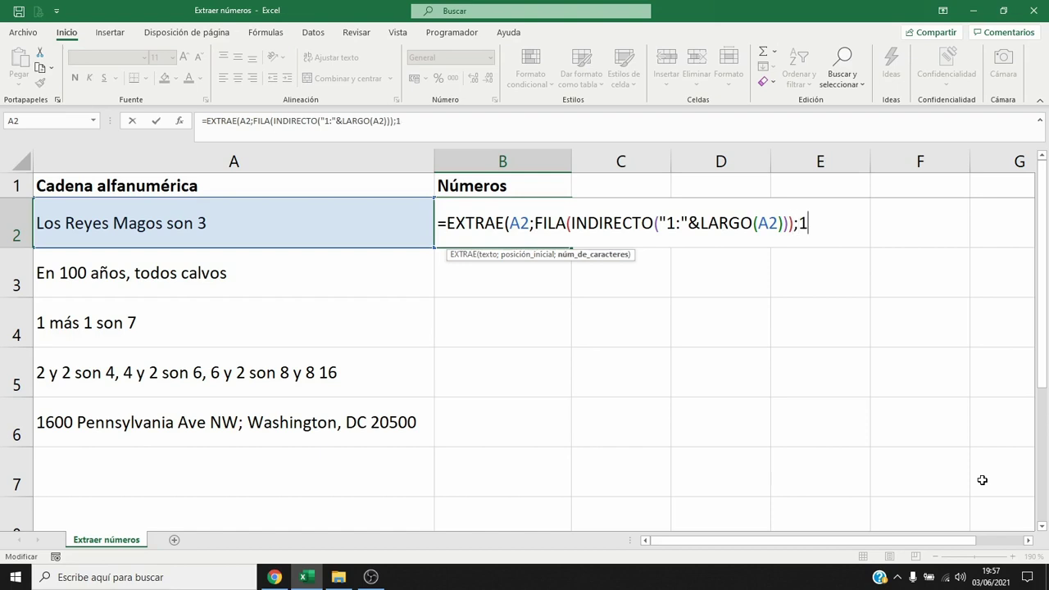
pyautogui.write(')')
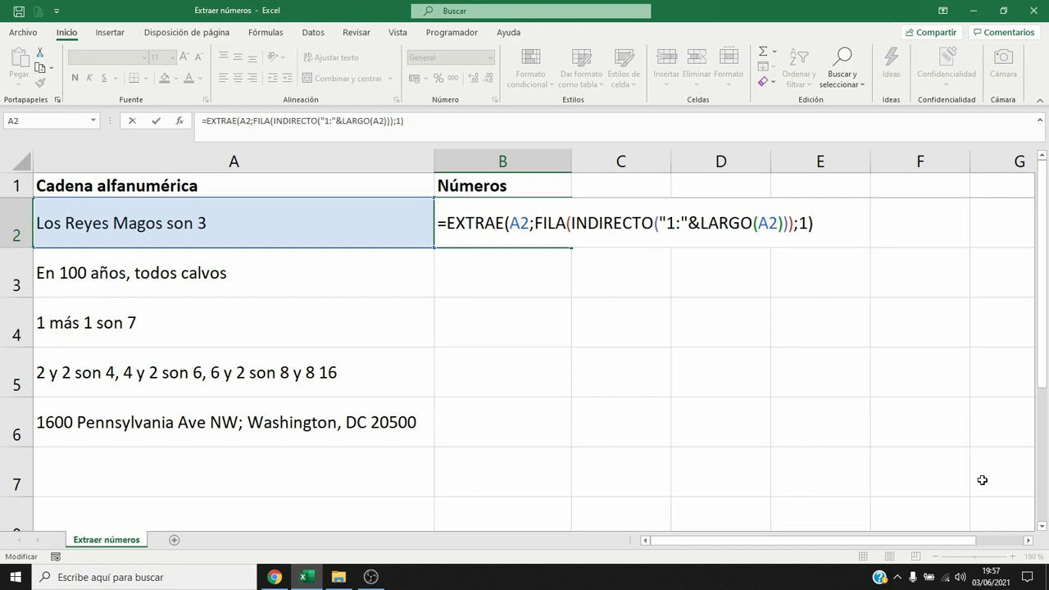
pyautogui.hotkey('ctrl', 'shift', 'Return')
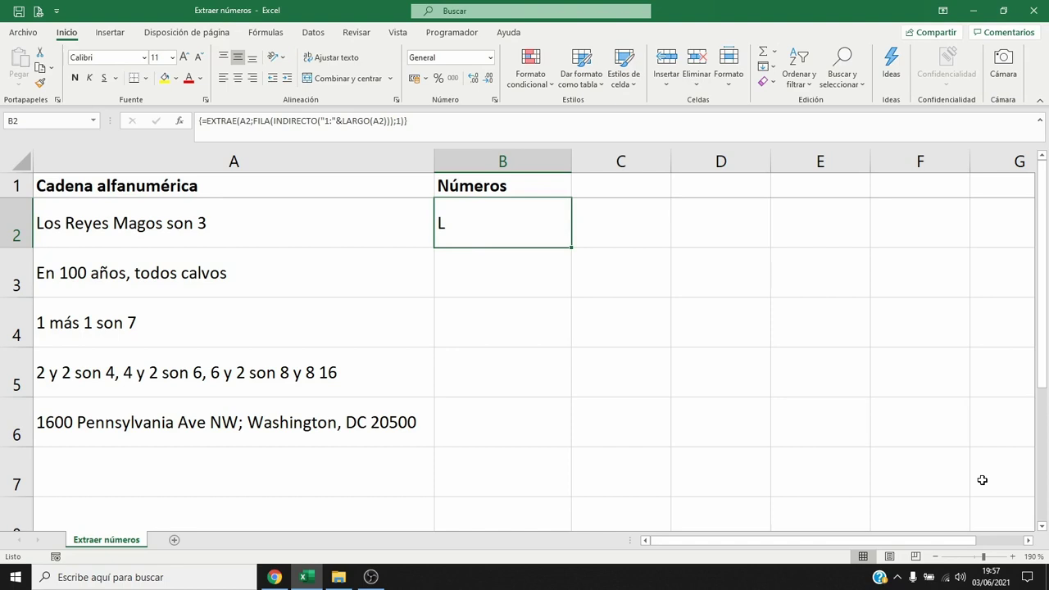
# Evaluate the EXTRAE formula in B2 in place to inspect its array of characters, keeping the original formula.
pyautogui.press('F2')
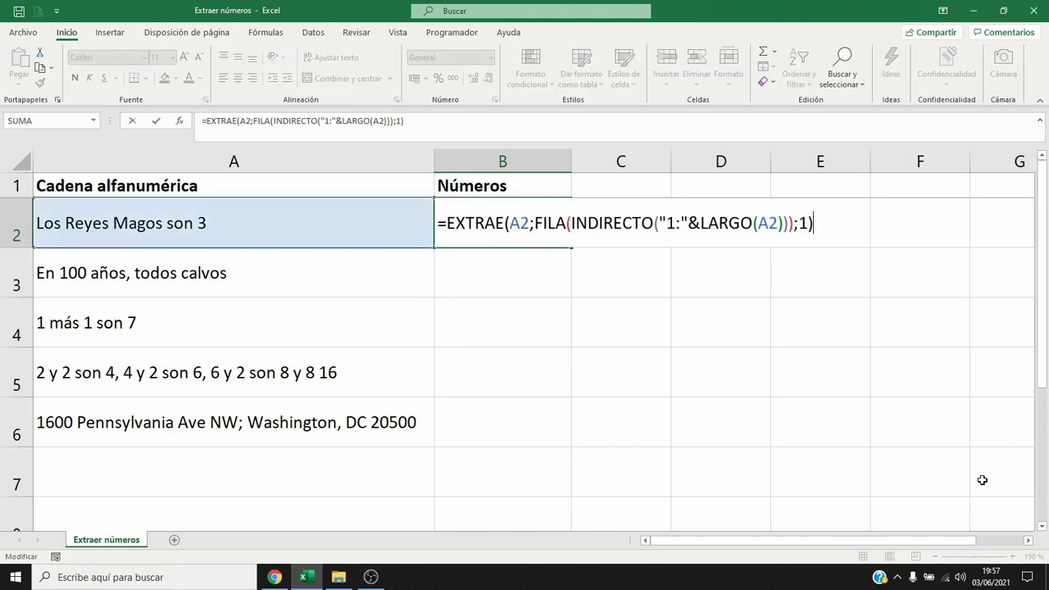
pyautogui.press('F9')
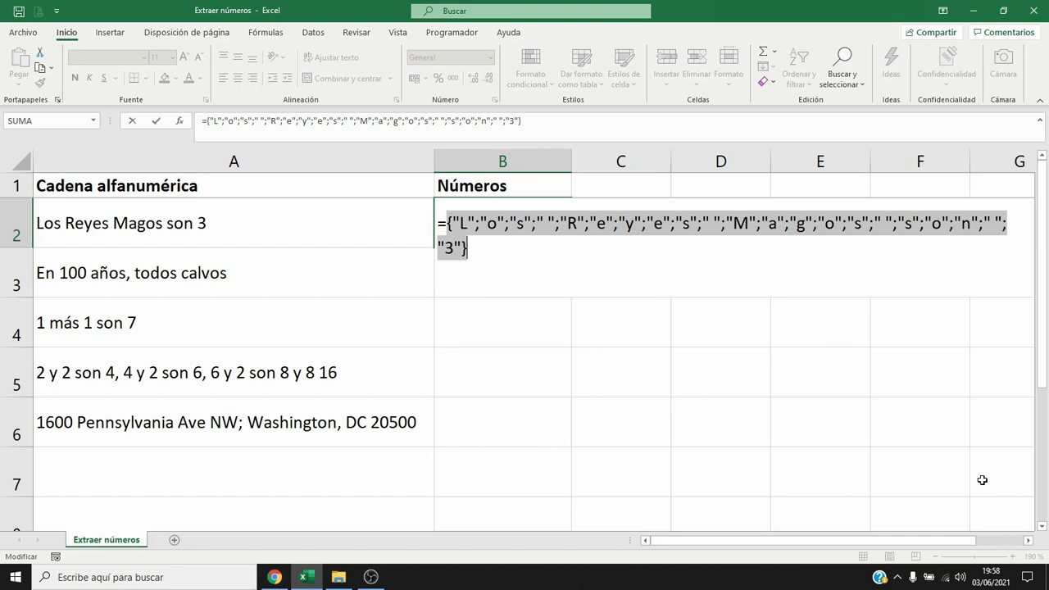
pyautogui.press('Escape')
# Multiply the EXTRAE result in B2 by 1 and enter =EXTRAE(A2;FILA(INDIRECTO("1:"&LARGO(A2)));1)*1 as an array formula.
pyautogui.press('F2')
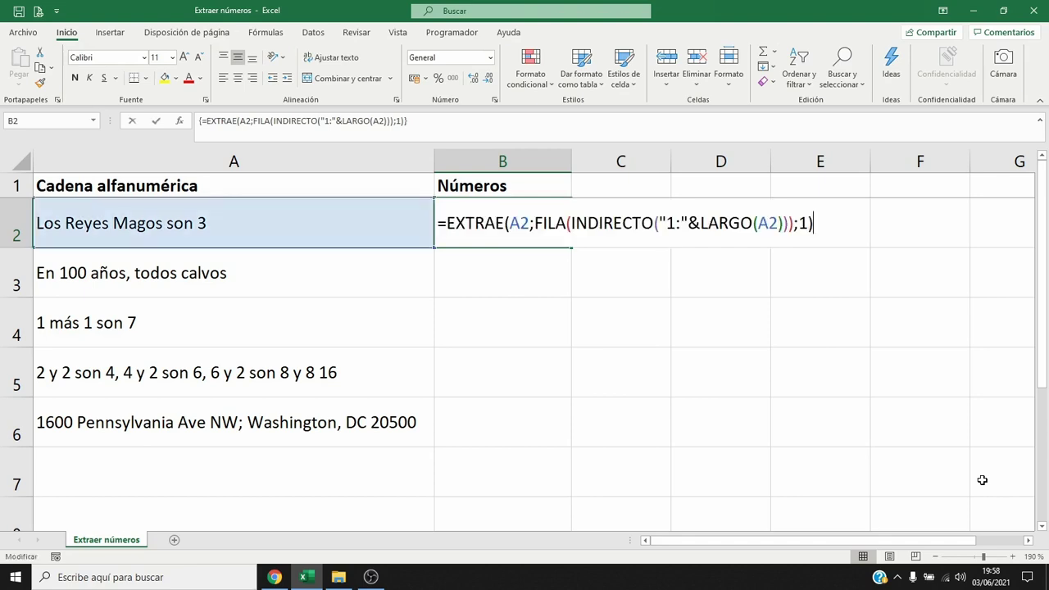
pyautogui.write('*')
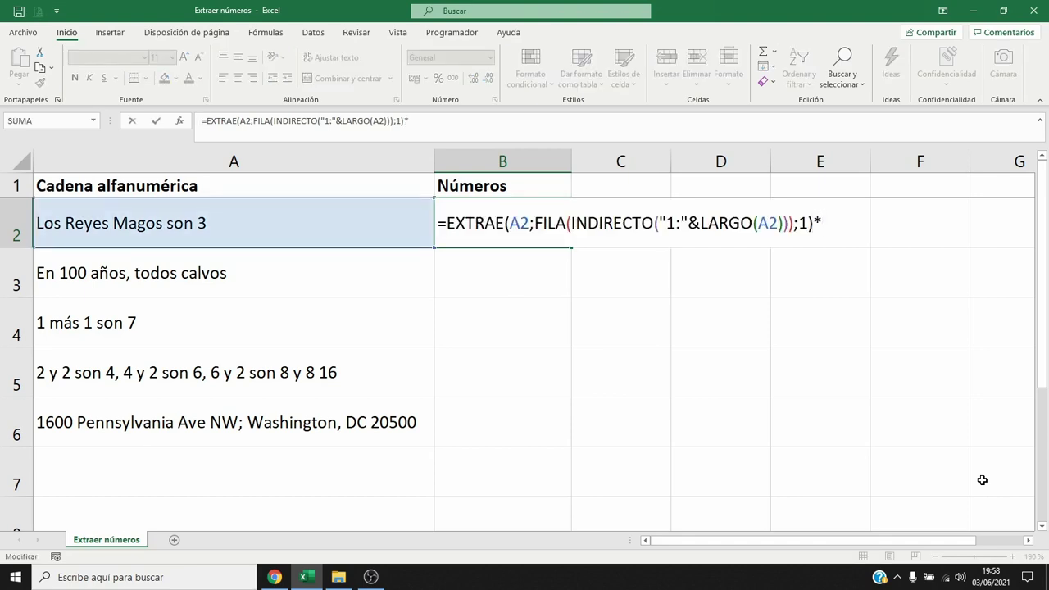
pyautogui.write('1')
pyautogui.hotkey('ctrl', 'shift', 'Return')
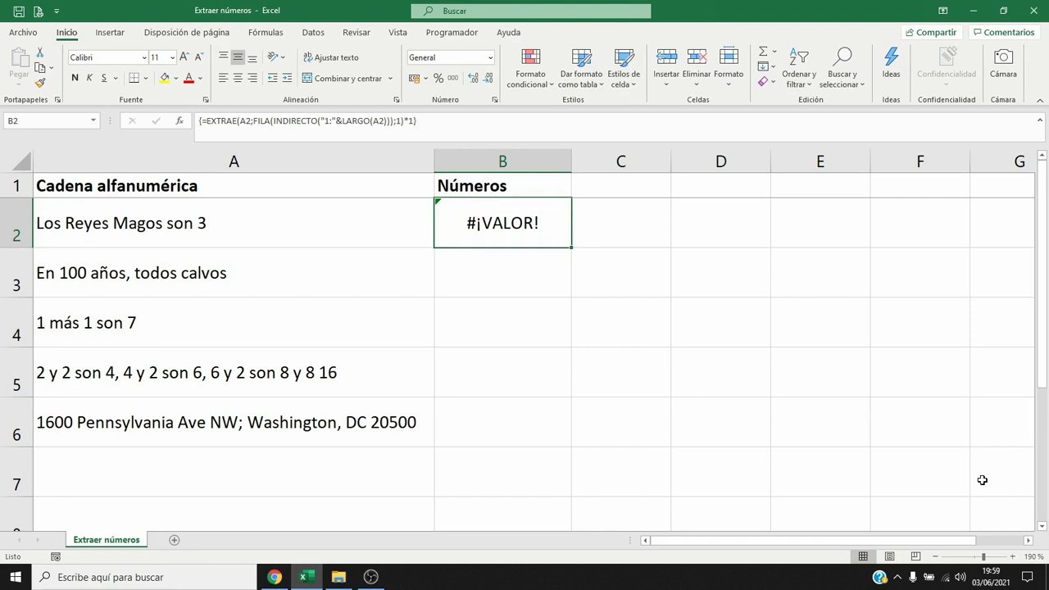
# Evaluate the multiplied EXTRAE formula in B2 in place to inspect its full array, keeping the original formula.
pyautogui.press('F2')
pyautogui.press('F9')
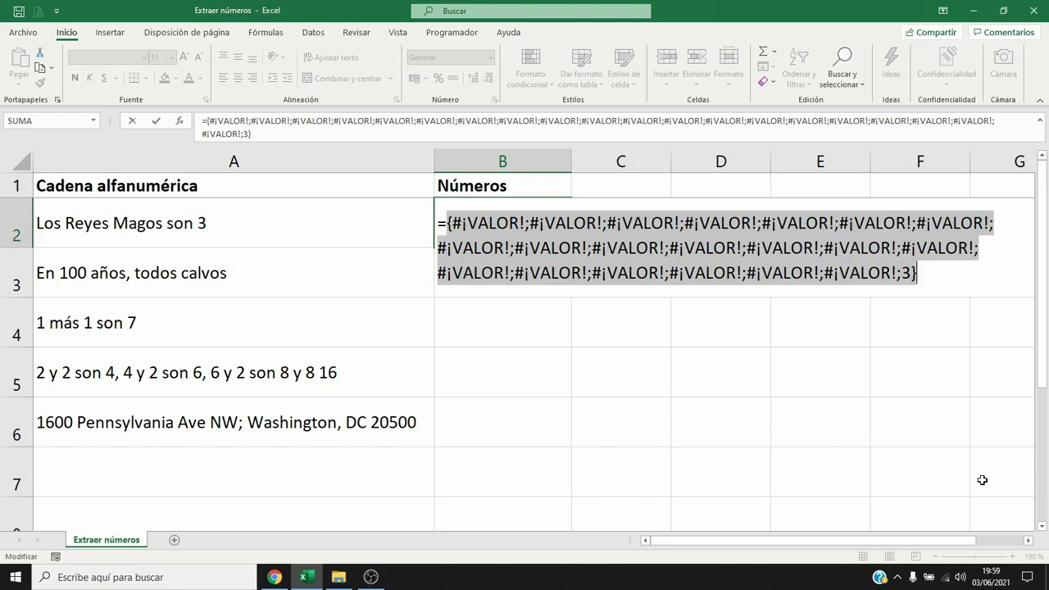
pyautogui.press('Escape')
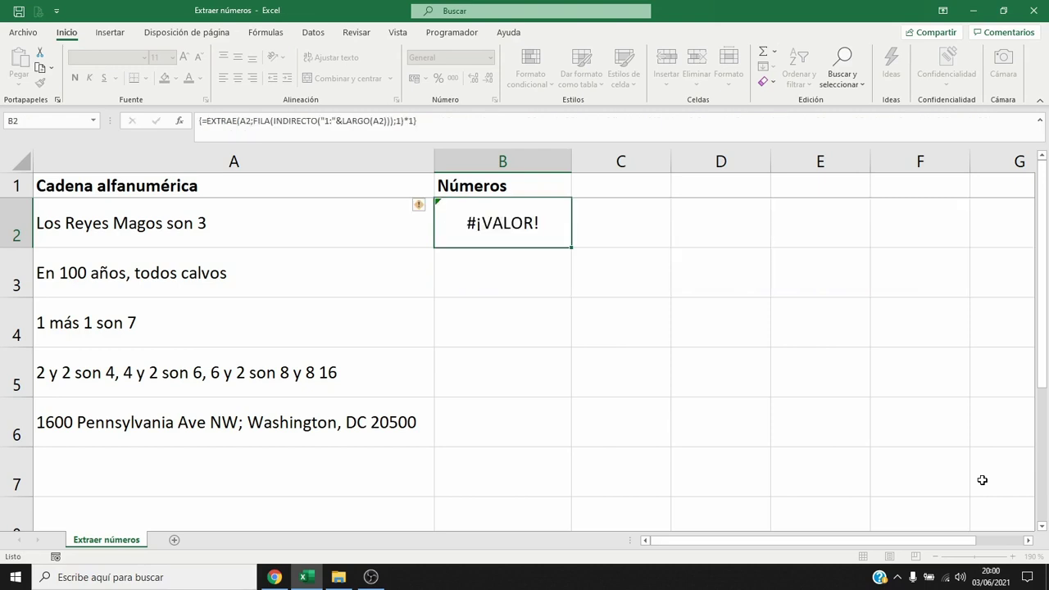
# Wrap the B2 formula in SI.ERROR with "" as the error value and enter =SI.ERROR(EXTRAE(A2;FILA(INDIRECTO("1:"&LARGO(A2)));1)*1;"") as an array formula.
pyautogui.press('F2')
pyautogui.press('Left')
pyautogui.press('Left')
pyautogui.press('Left')
pyautogui.press('Left')
pyautogui.press('Left')
pyautogui.press('Left')
pyautogui.press('Left')
pyautogui.press('Left')
pyautogui.press('Left')
pyautogui.press('Left')
pyautogui.press('Left')
pyautogui.press('Left')
pyautogui.press('Left')
pyautogui.press('Left')
pyautogui.press('Left')
pyautogui.press('Left')
pyautogui.press('Left')
pyautogui.press('Left')
pyautogui.press('Left')
pyautogui.press('Left')
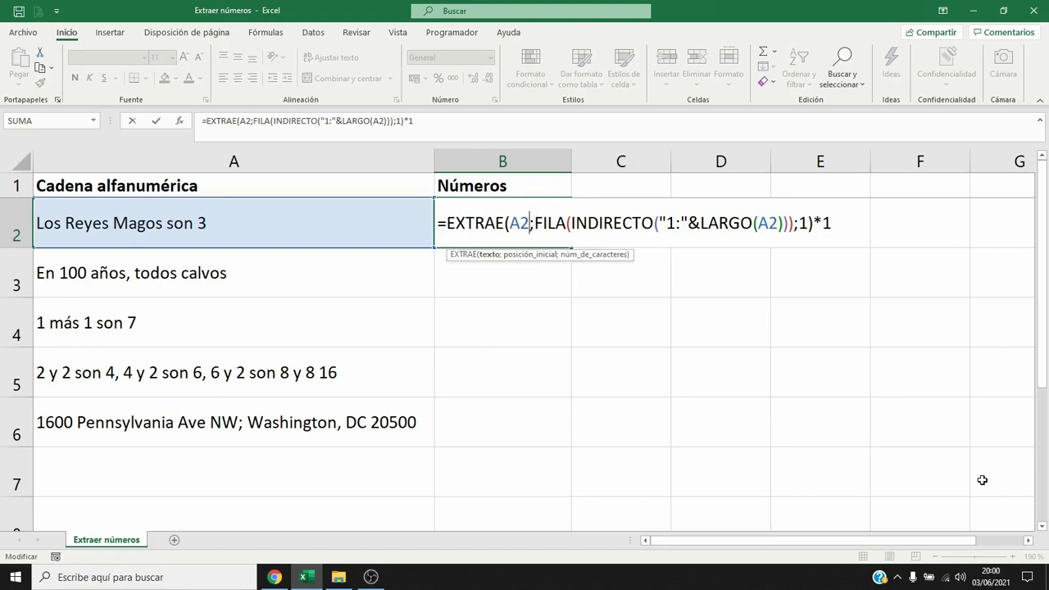
pyautogui.write('SI.')
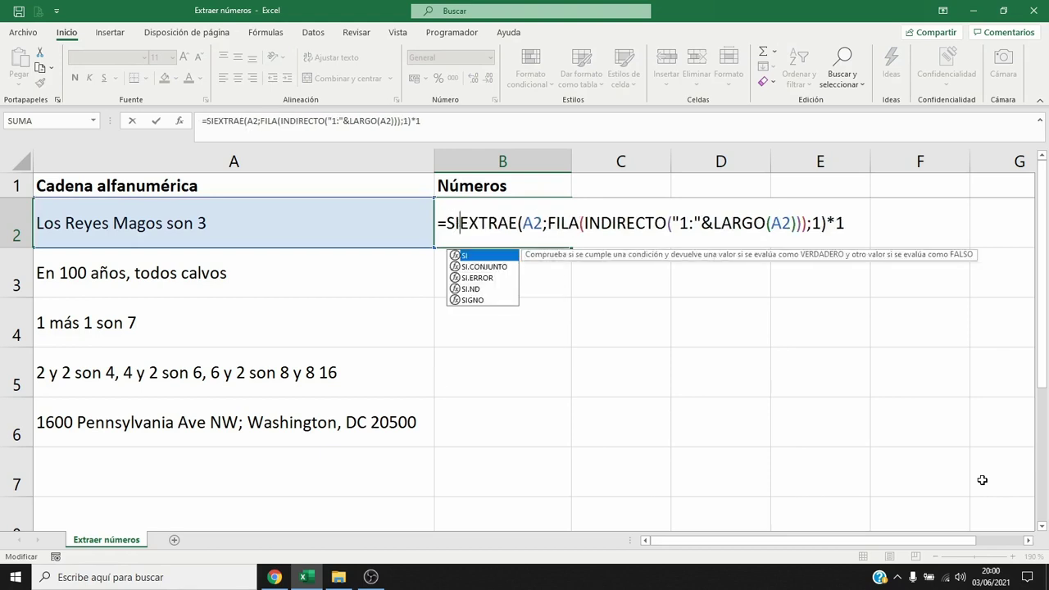
pyautogui.write('ERROR(')
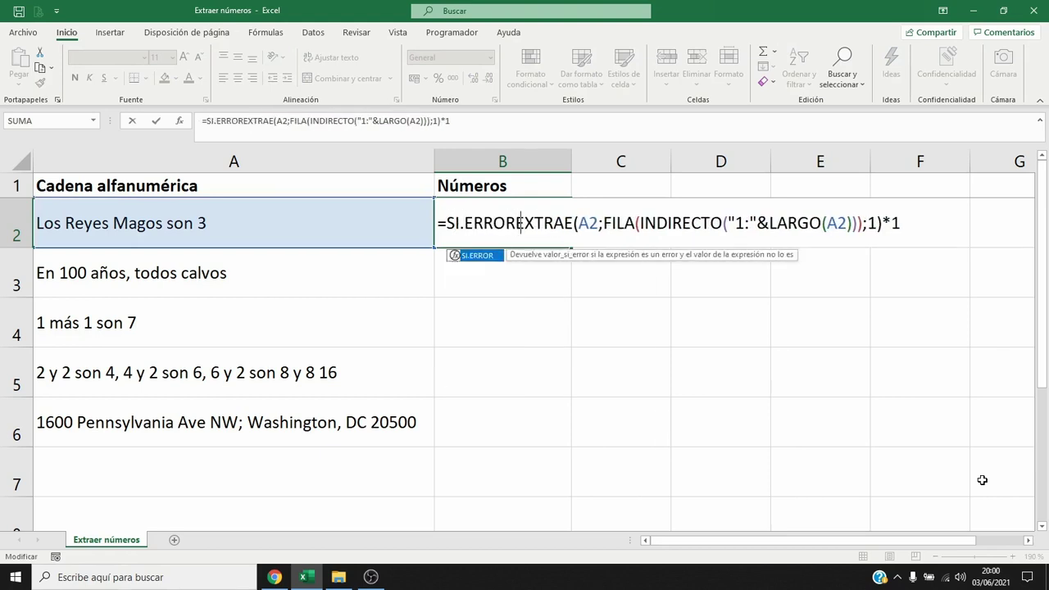
pyautogui.press('End')
pyautogui.write(';')
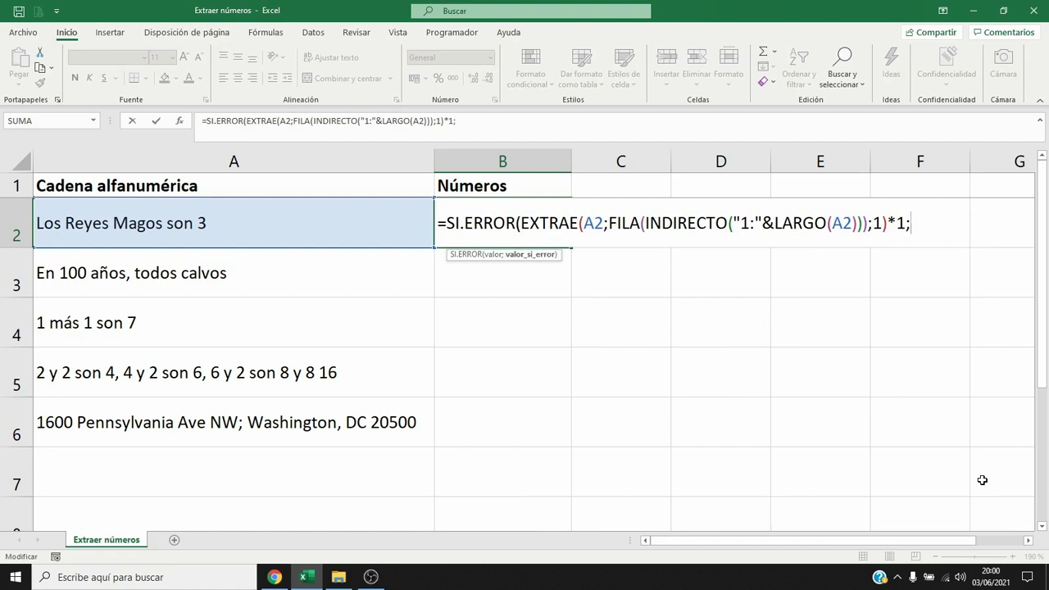
pyautogui.write('"")')
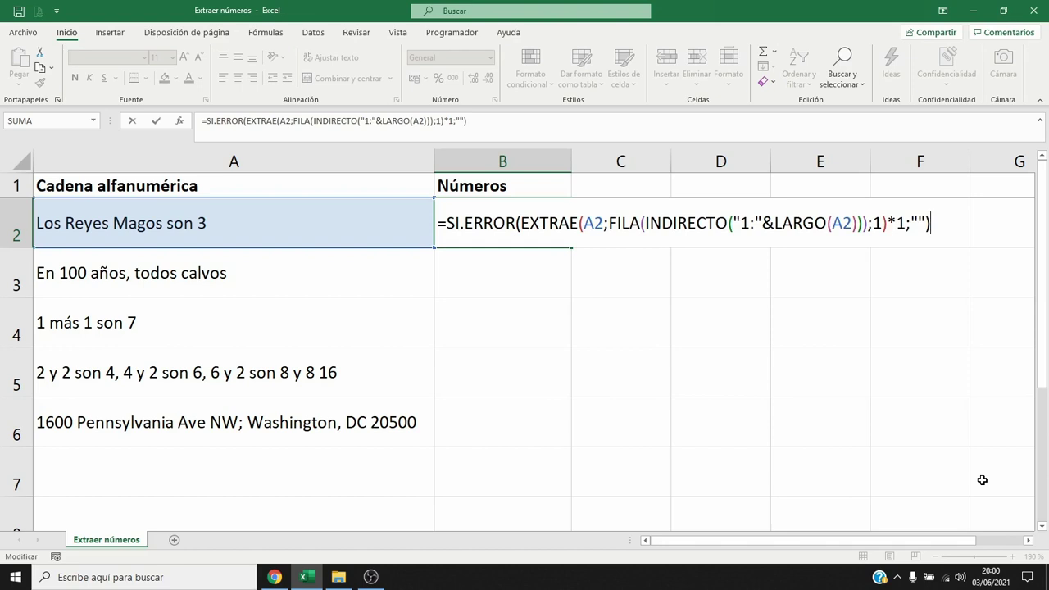
pyautogui.hotkey('ctrl', 'shift', 'Return')
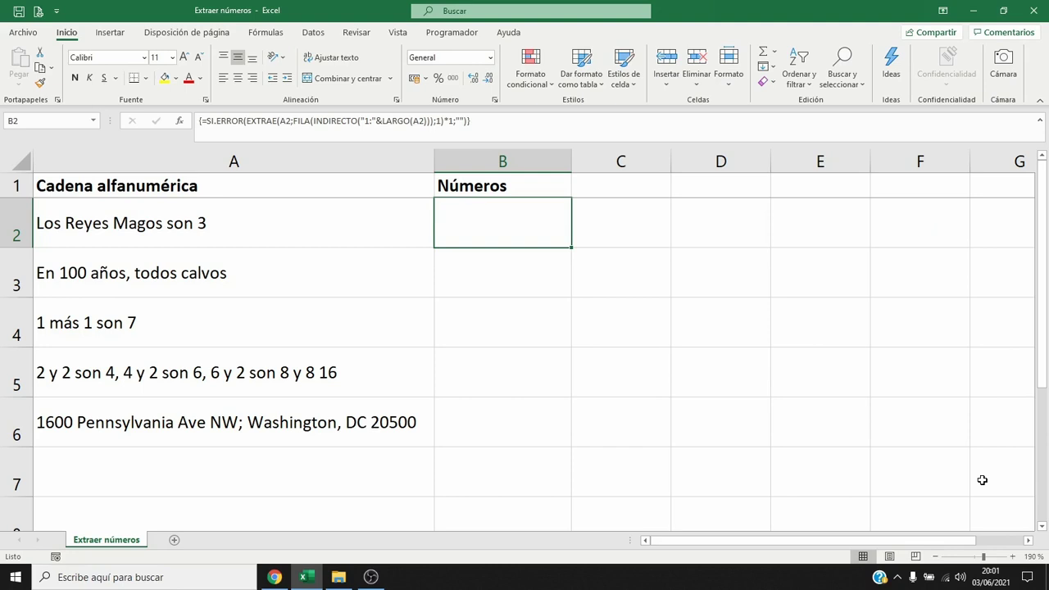
# Evaluate the SI.ERROR formula in B2 in place to inspect its full array, keeping the original formula.
pyautogui.press('F2')
pyautogui.press('F9')
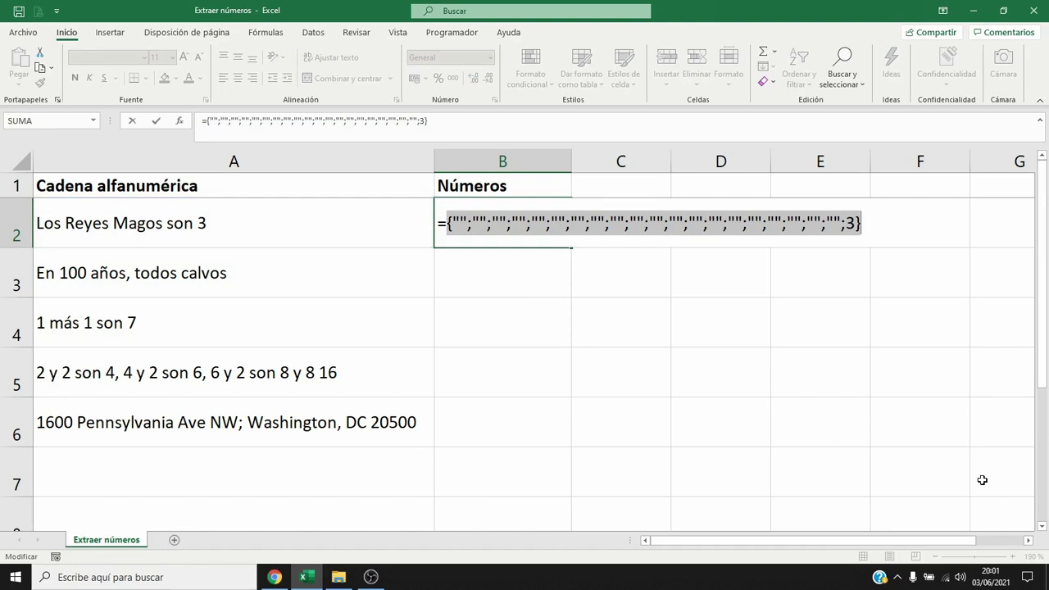
pyautogui.press('Escape')
# Wrap the B2 formula in UNIRCADENAS and enter =UNIRCADENAS("";;SI.ERROR(EXTRAE(A2;FILA(INDIRECTO("1:"&LARGO(A2)));1)*1;"")) as an array formula.
pyautogui.press('F2')
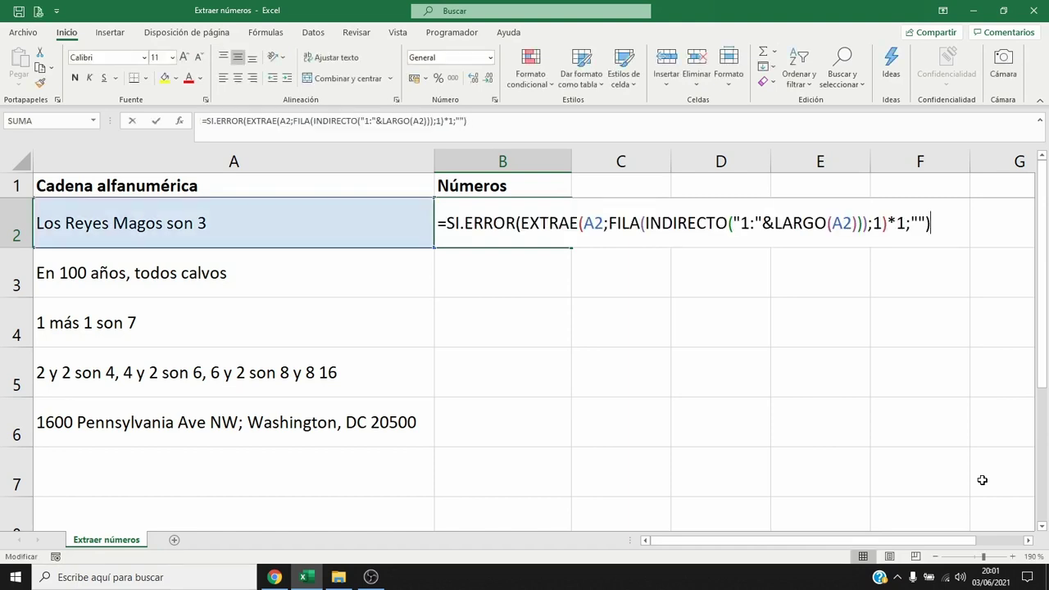
pyautogui.press('Left')
pyautogui.press('Left')
pyautogui.press('Left')
pyautogui.press('Left')
pyautogui.press('Left')
pyautogui.press('Left')
pyautogui.press('Left')
pyautogui.press('Left')
pyautogui.press('Left')
pyautogui.press('Left')
pyautogui.press('Left')
pyautogui.press('Left')
pyautogui.press('Left')
pyautogui.press('Left')
pyautogui.press('Left')
pyautogui.press('Left')
pyautogui.press('Left')
pyautogui.press('Left')
pyautogui.press('Left')
pyautogui.press('Left')
pyautogui.press('Left')
pyautogui.press('Left')
pyautogui.press('Left')
pyautogui.press('Left')
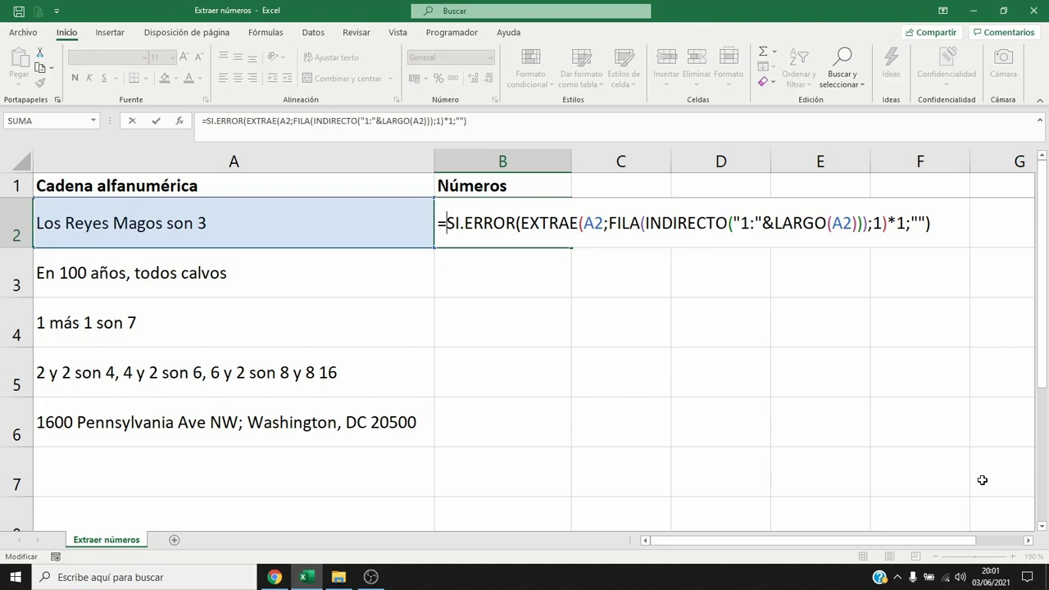
pyautogui.write('UNIRCADENAS')
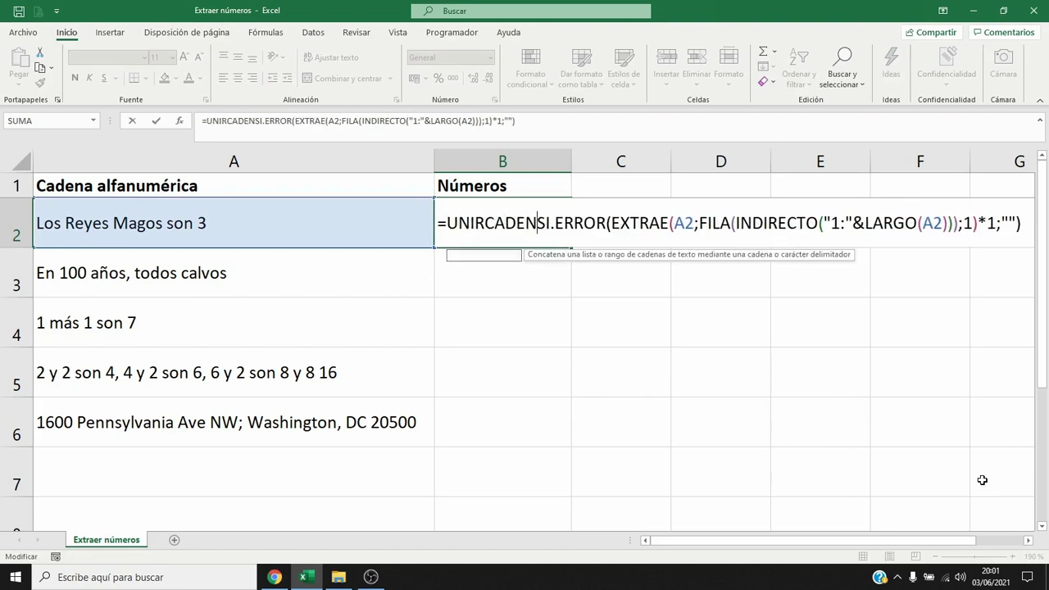
pyautogui.write('(""')
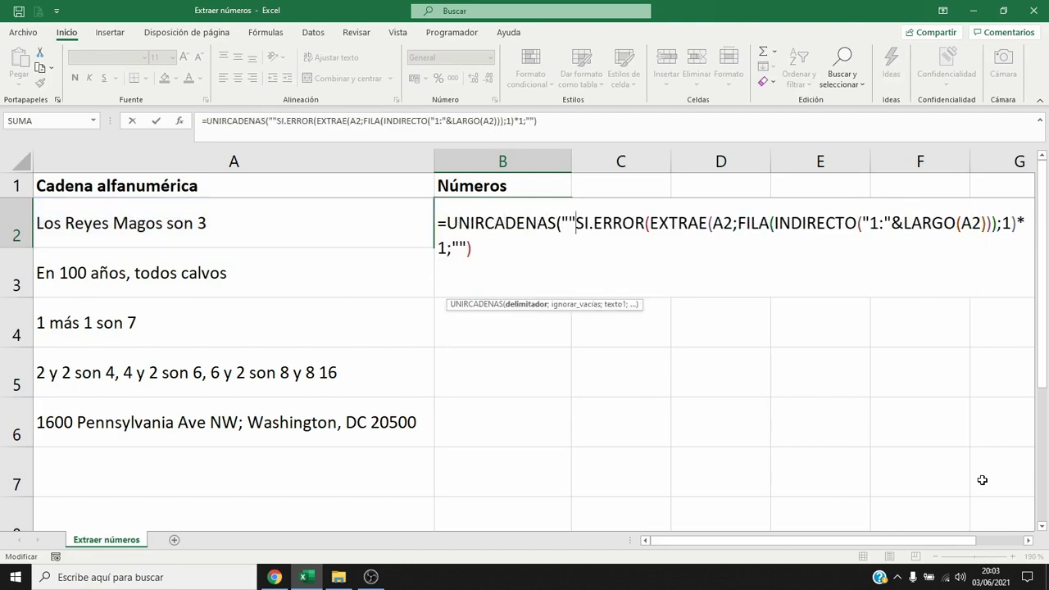
pyautogui.write(';;')
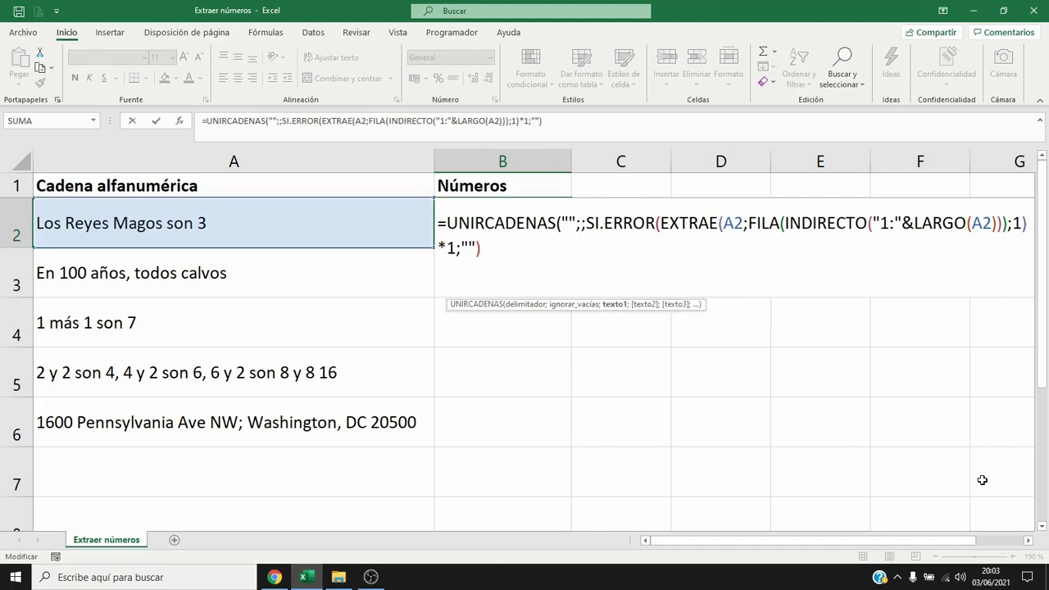
pyautogui.write(')')
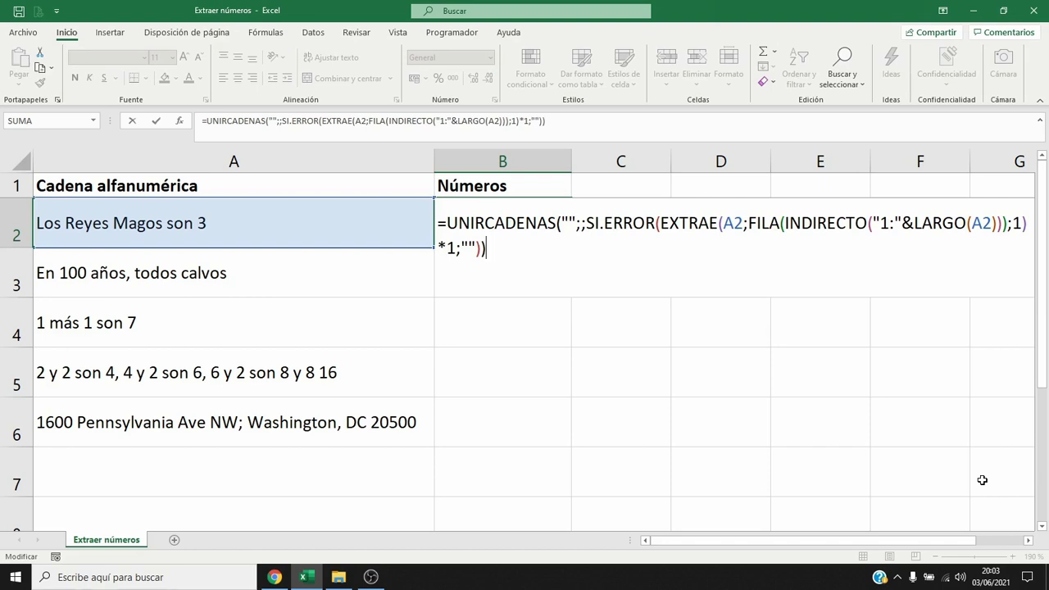
pyautogui.hotkey('ctrl', 'shift', 'Return')
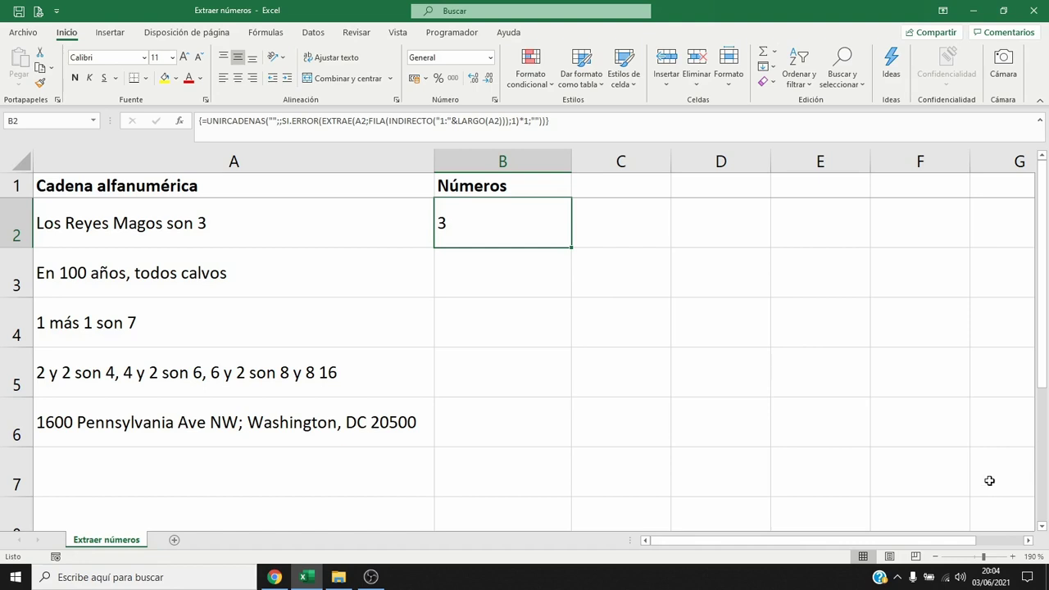
# Fill cell B2 with yellow and copy its formula and formatting down through B6.
pyautogui.click(167, 78)
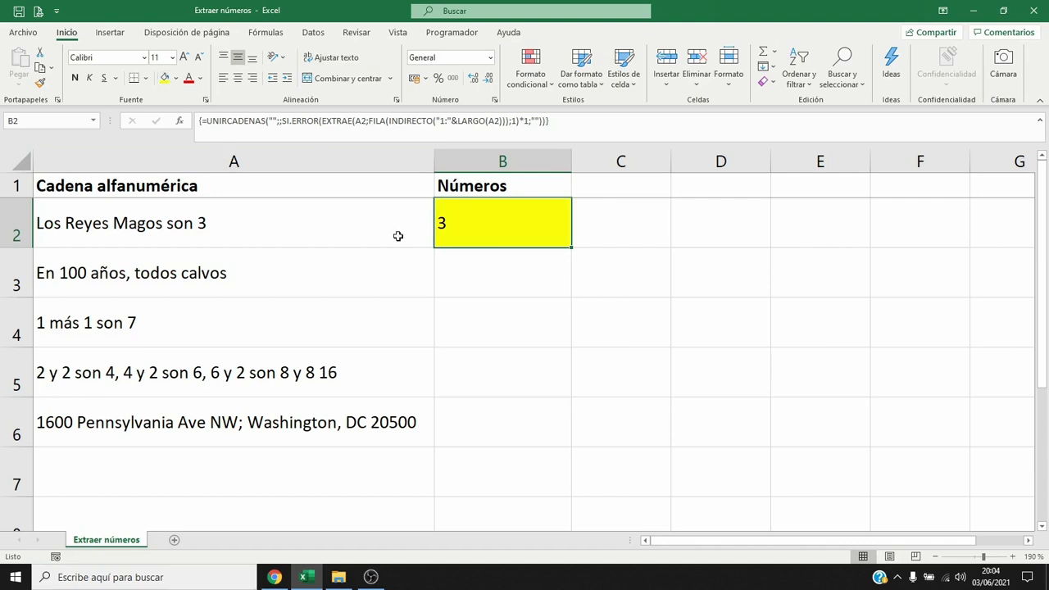
pyautogui.moveTo(571, 247); pyautogui.dragTo(568, 447)
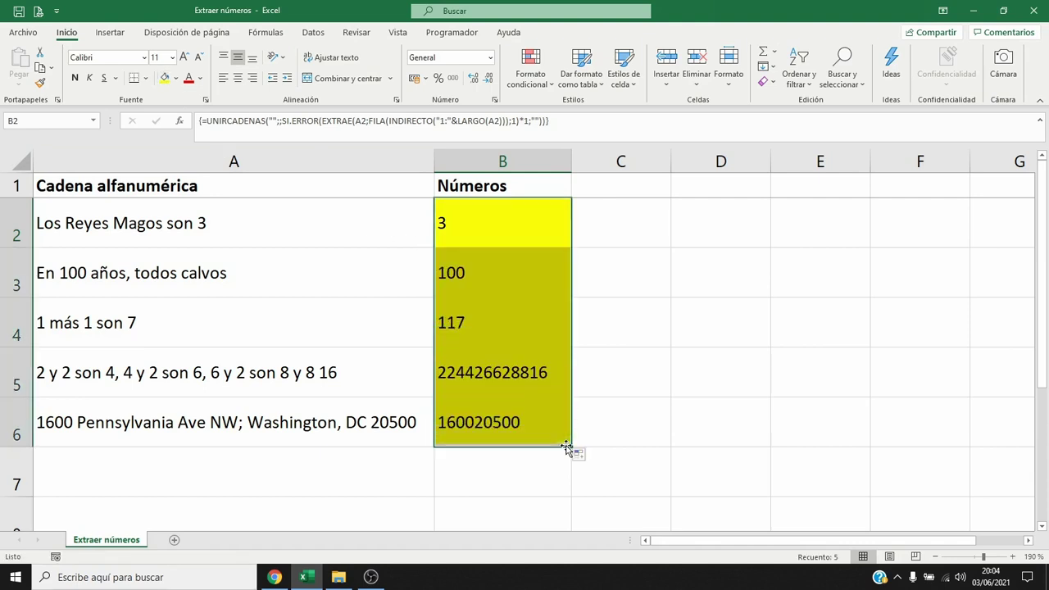
pyautogui.click(556, 461)
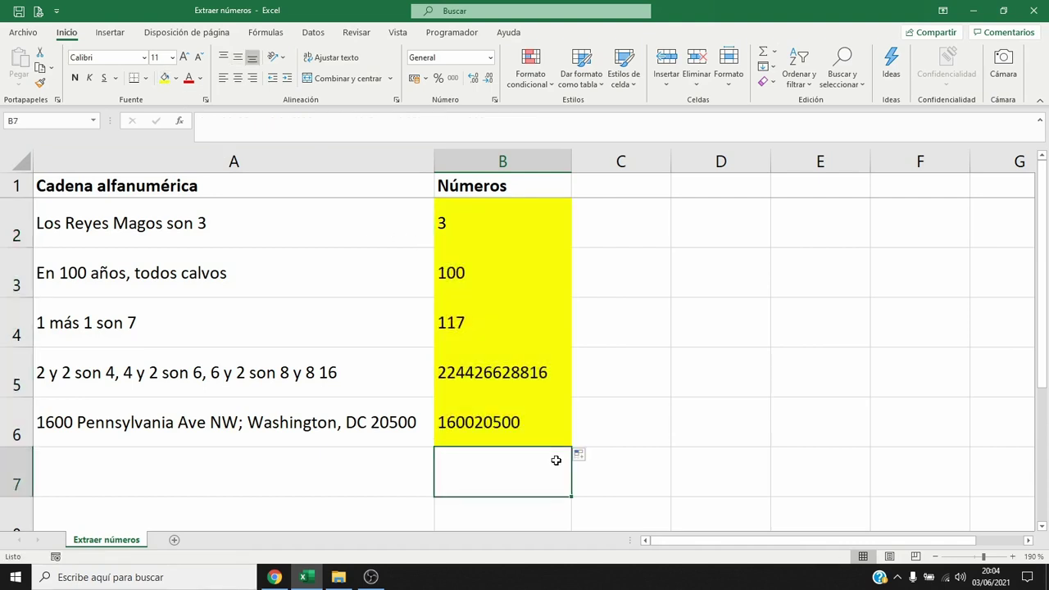
# Compare the extracted numbers in B3 through B6 with the strings in column A.
pyautogui.click(524, 271)
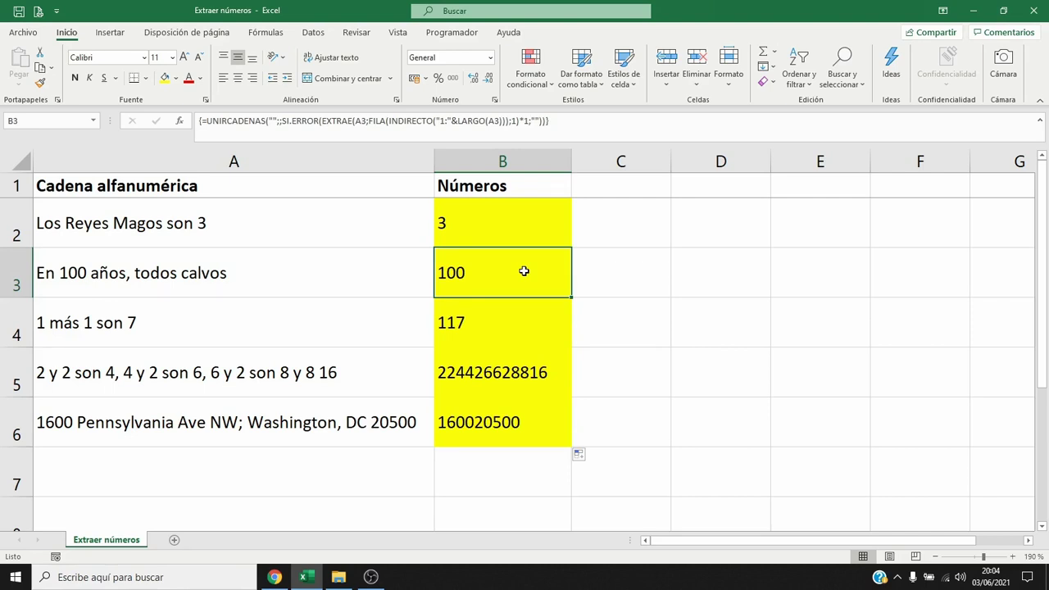
pyautogui.moveTo(520, 313); pyautogui.dragTo(525, 408)
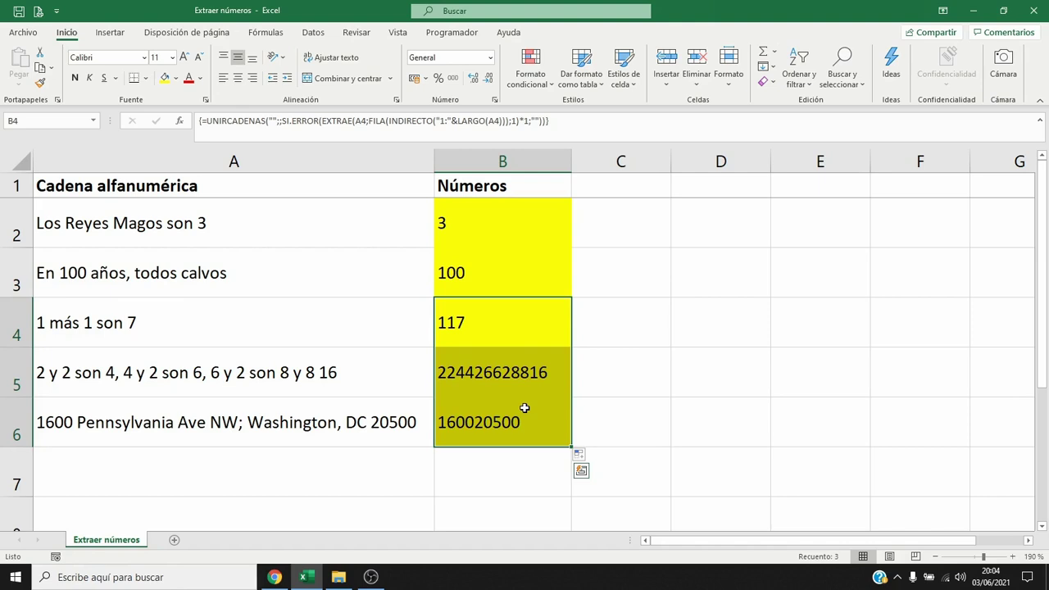
pyautogui.click(527, 329)
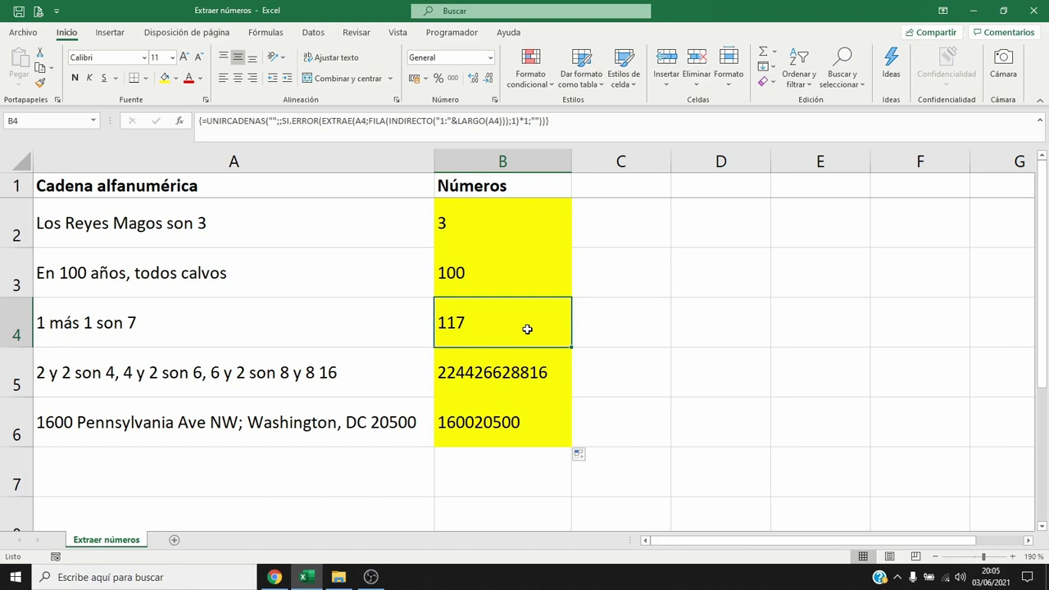
# Change the SI.ERROR error value in B2 from "" to " ", re-enter it as an array formula, and copy it down through B6.
pyautogui.press('Up')
pyautogui.press('Up')
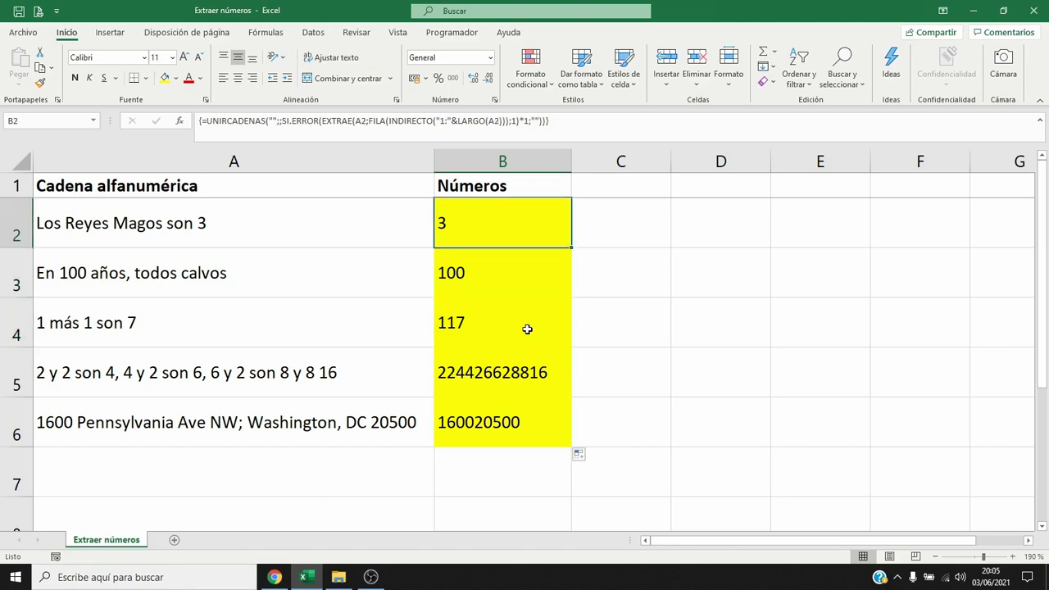
pyautogui.press('F2')
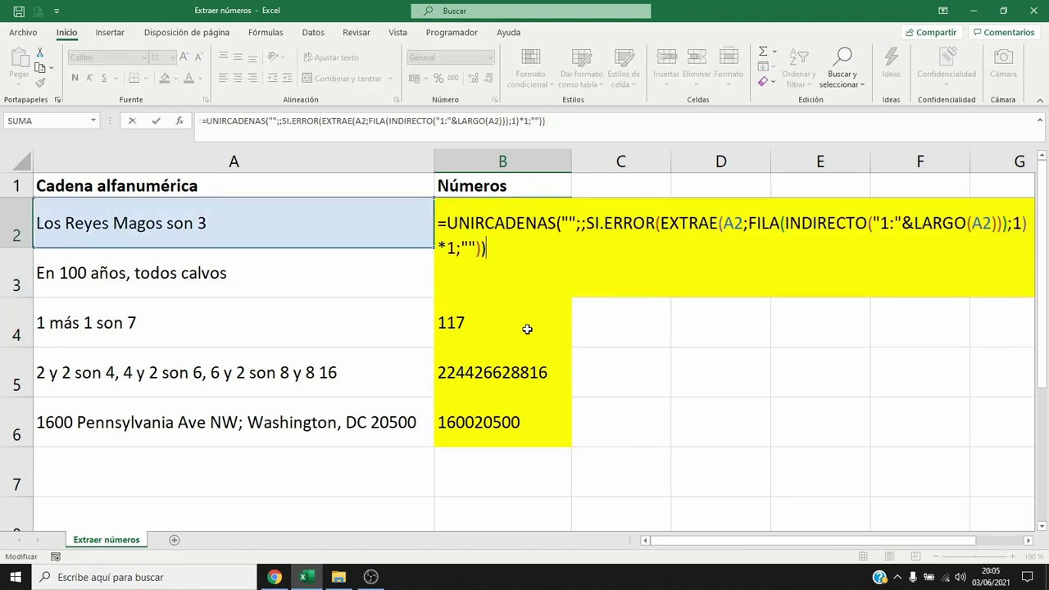
pyautogui.press('Left')
pyautogui.press('Left')
pyautogui.press('Left')
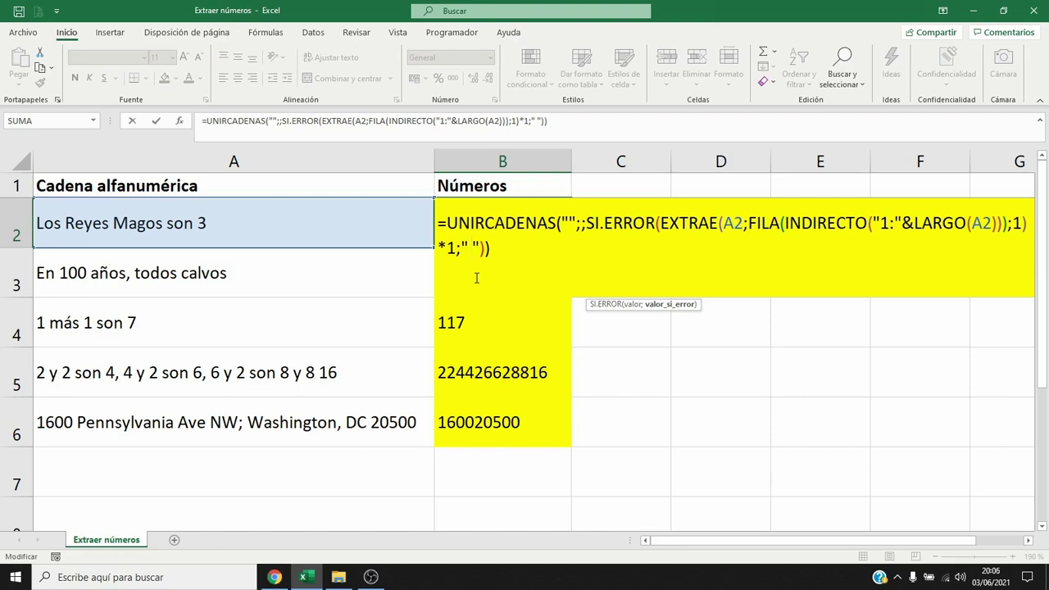
pyautogui.hotkey('ctrl', 'shift', 'Return')
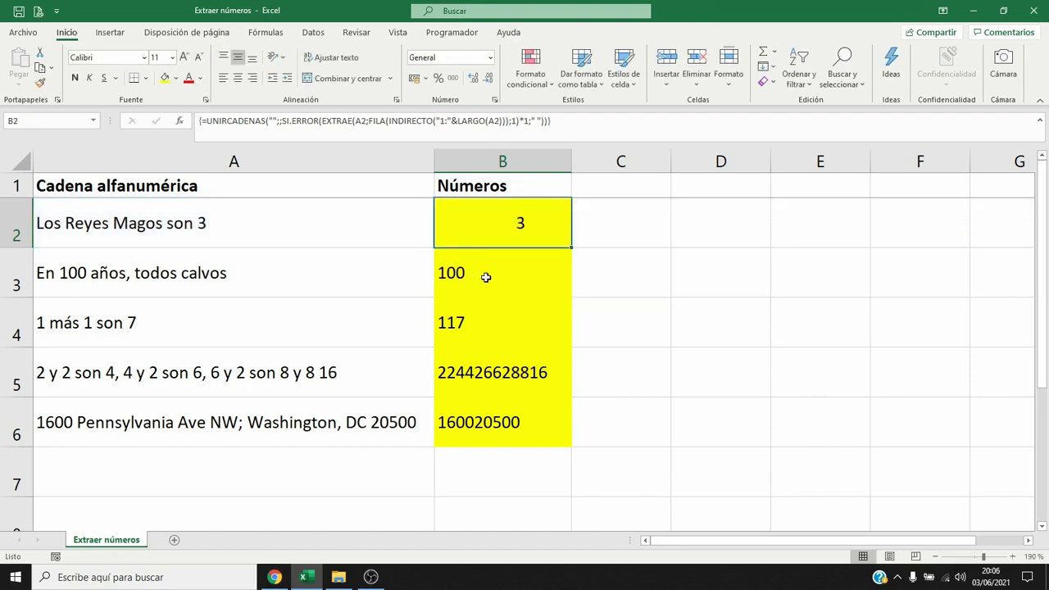
pyautogui.moveTo(571, 247); pyautogui.dragTo(571, 441)
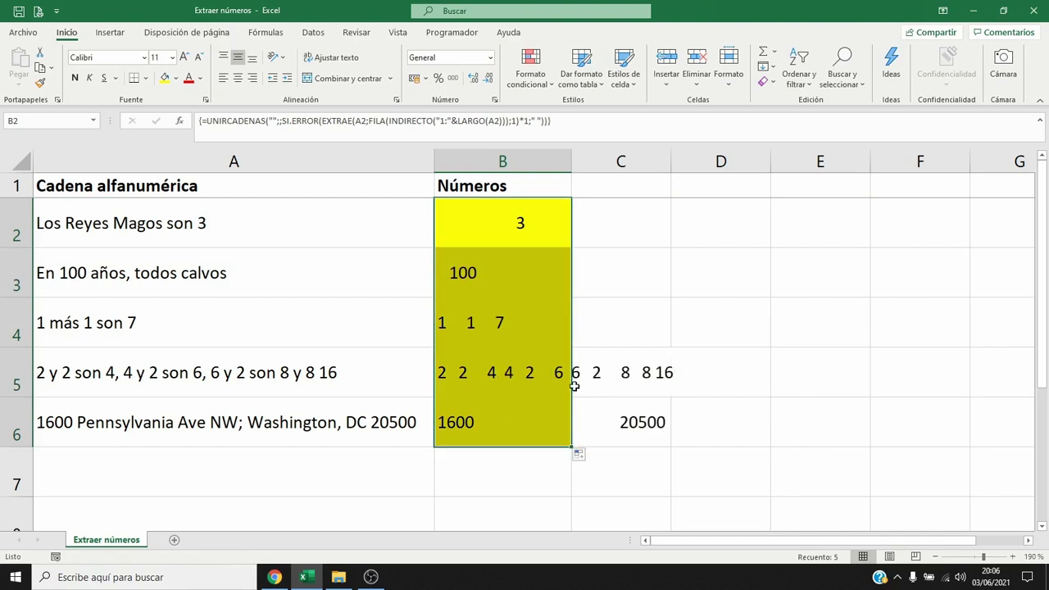
# Review the space-separated results in B2, B3 and B4 against their source strings.
pyautogui.click(541, 232)
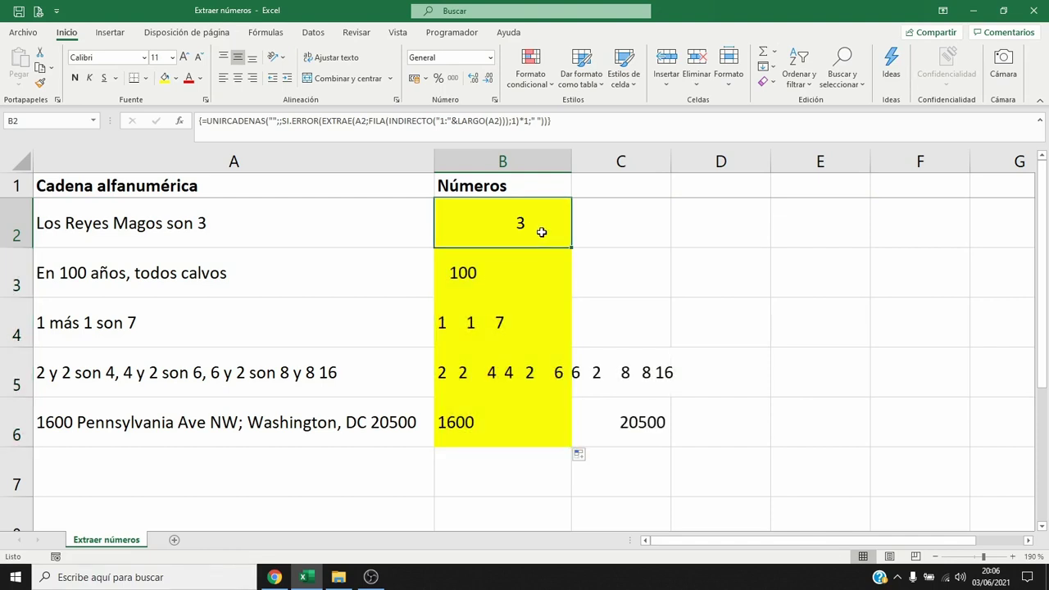
pyautogui.press('Down')
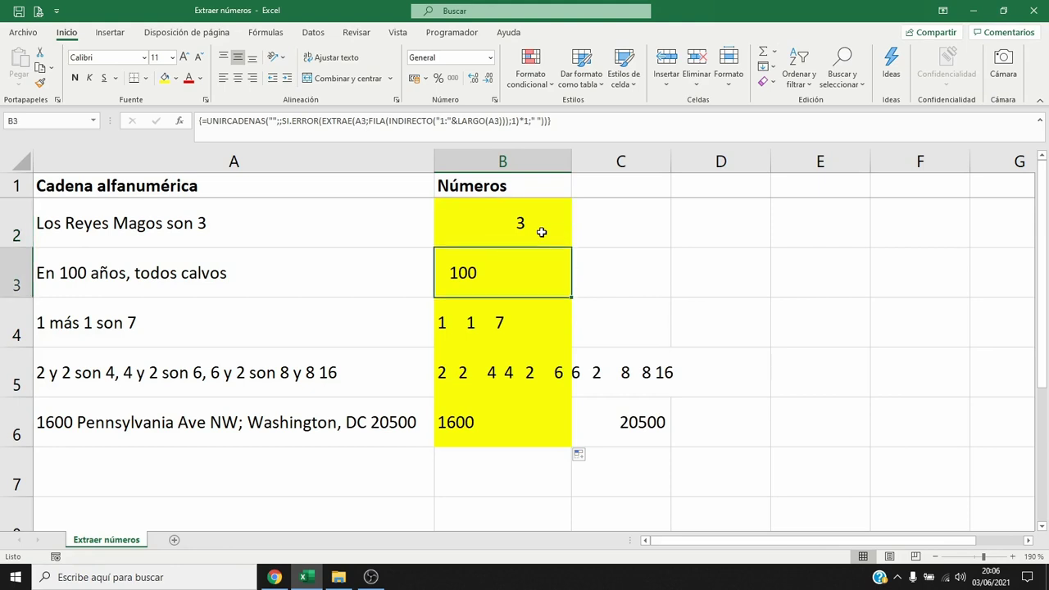
pyautogui.press('Down')
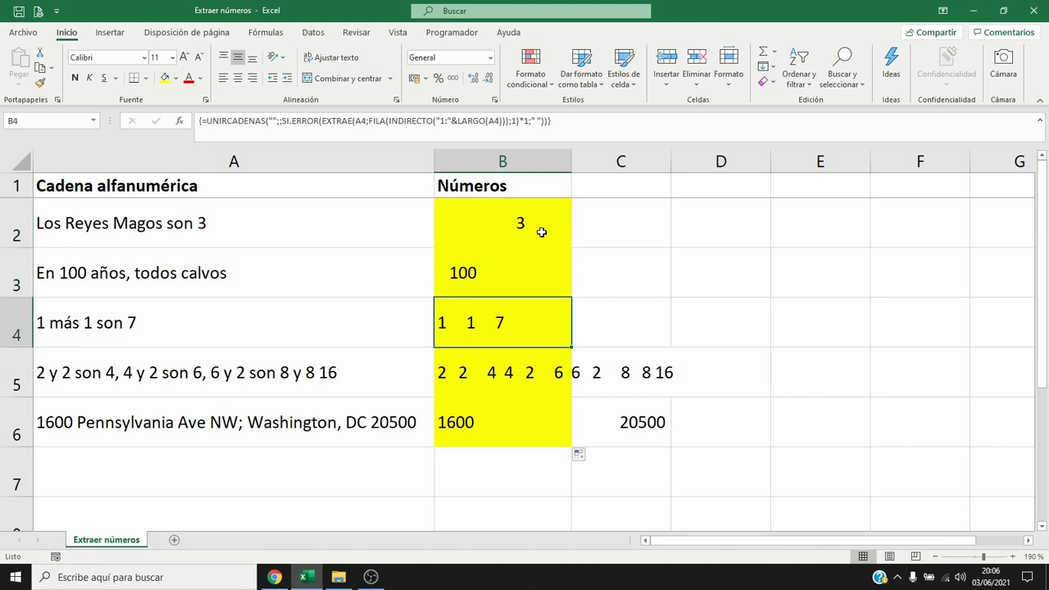
# Review the space-separated results in B5 and B6 against their source strings in column A.
pyautogui.press('Down')
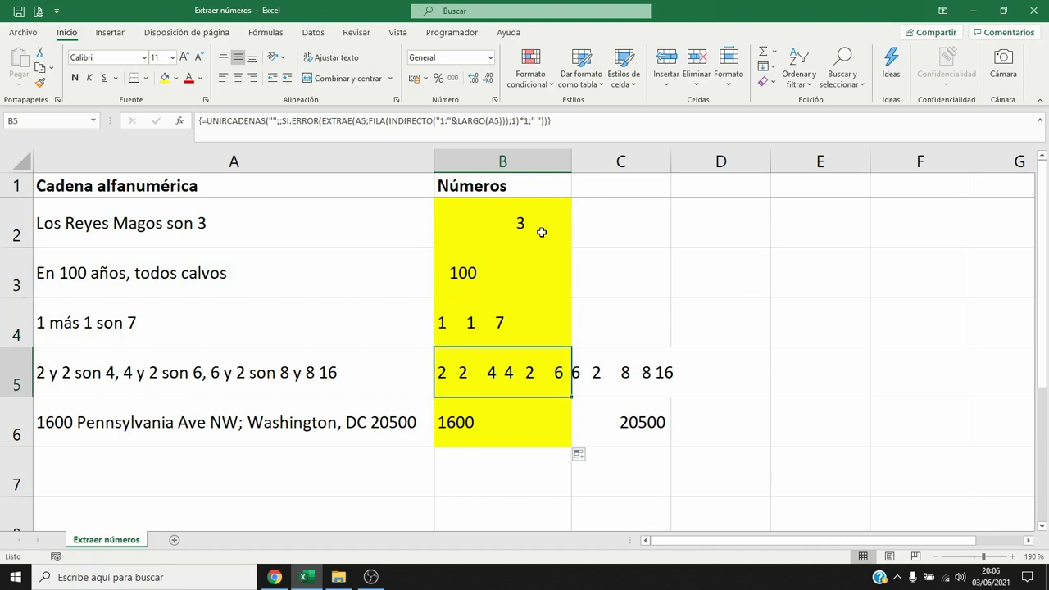
pyautogui.press('Down')
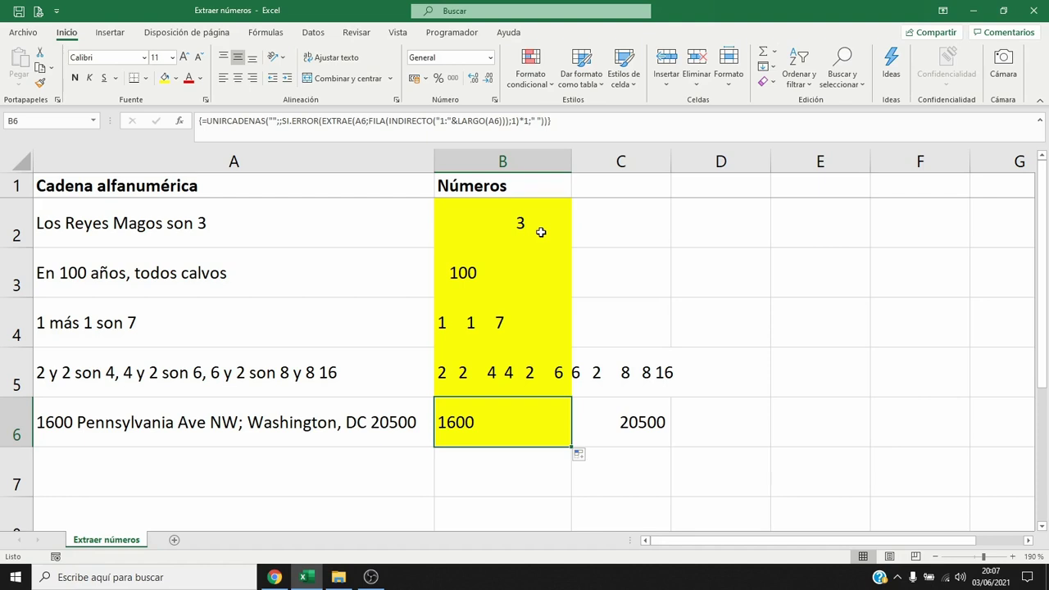
# Wrap the UNIRCADENAS formula in B2 inside ESPACIOS( ), re-enter it as an array formula, and copy it down through B6.
pyautogui.press('Up')
pyautogui.press('Up')
pyautogui.press('Up')
pyautogui.press('Up')
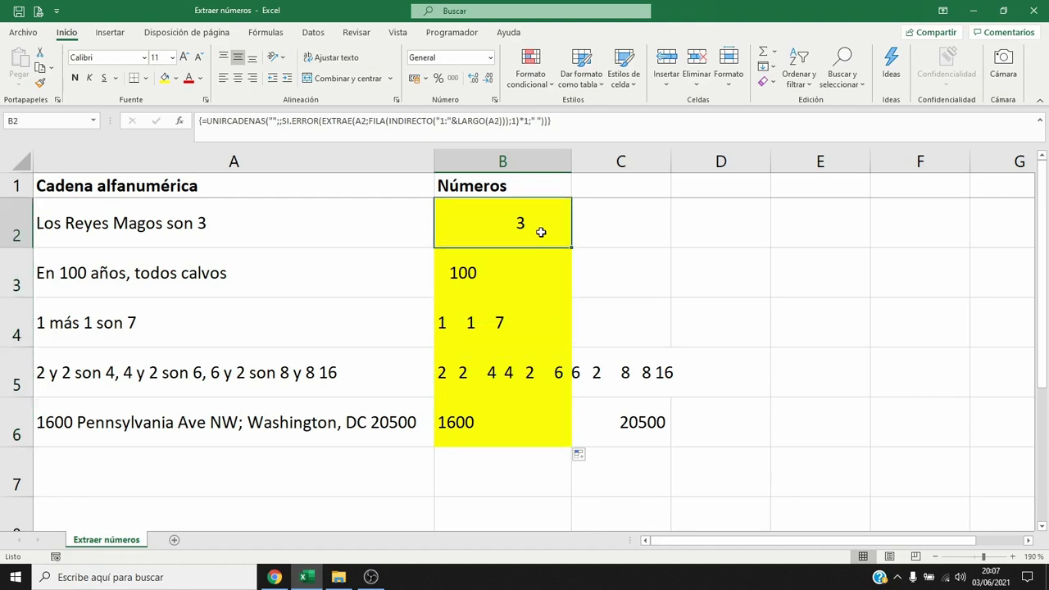
pyautogui.doubleClick(541, 232)
pyautogui.press('Left')
pyautogui.press('Left')
pyautogui.press('Left')
pyautogui.press('Left')
pyautogui.press('Left')
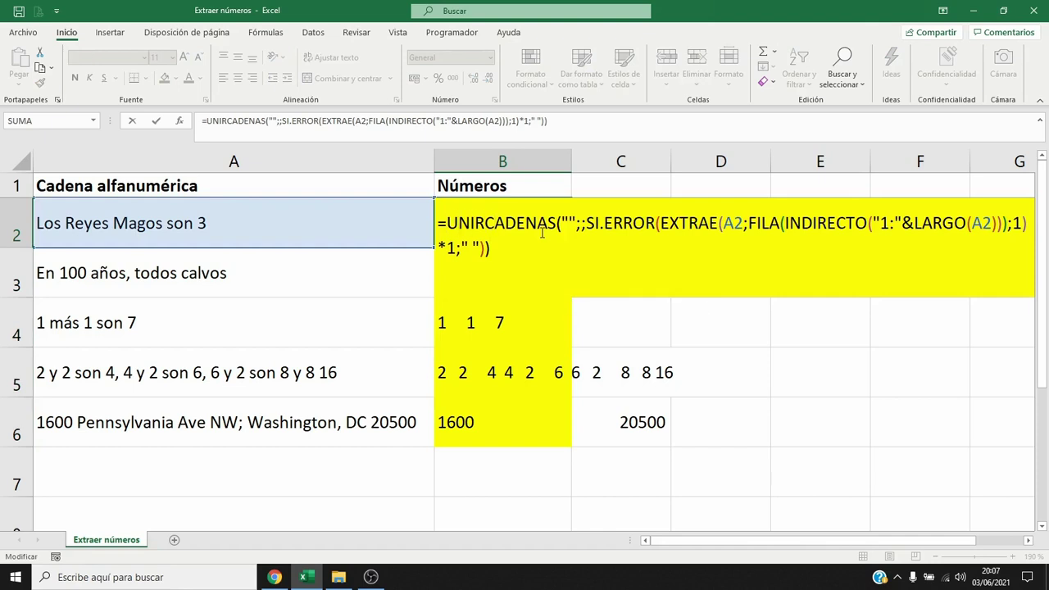
pyautogui.write('ESPACIOS')
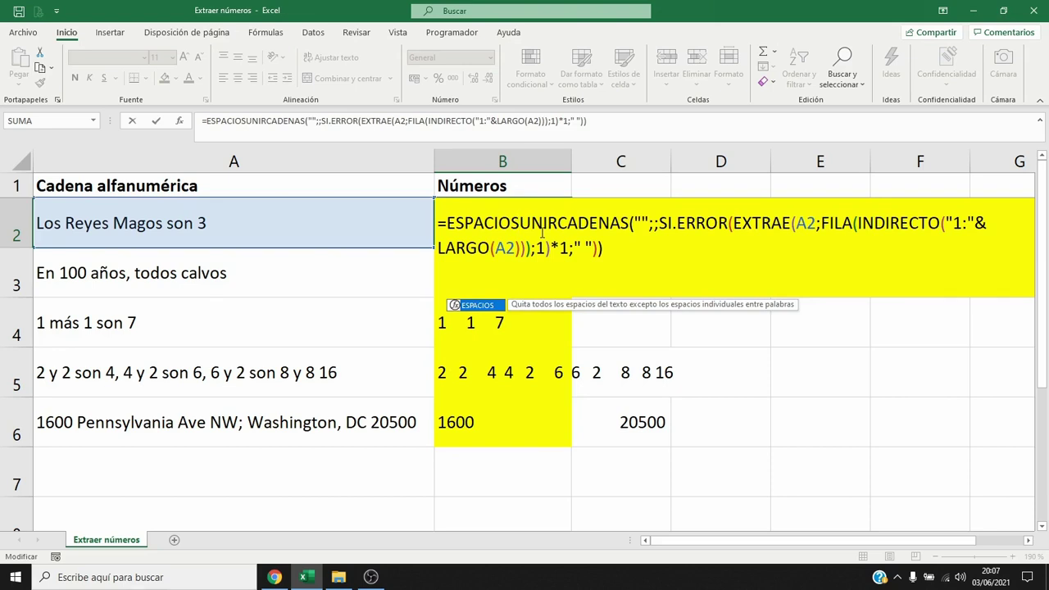
pyautogui.write('(A2')
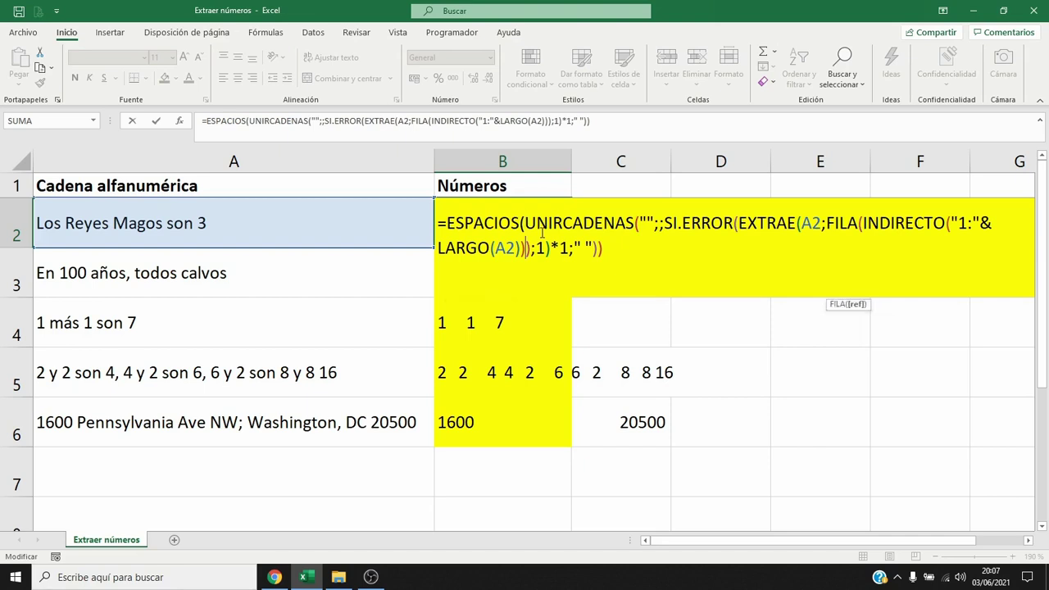
pyautogui.write(')')
pyautogui.hotkey('ctrl', 'shift', 'Return')
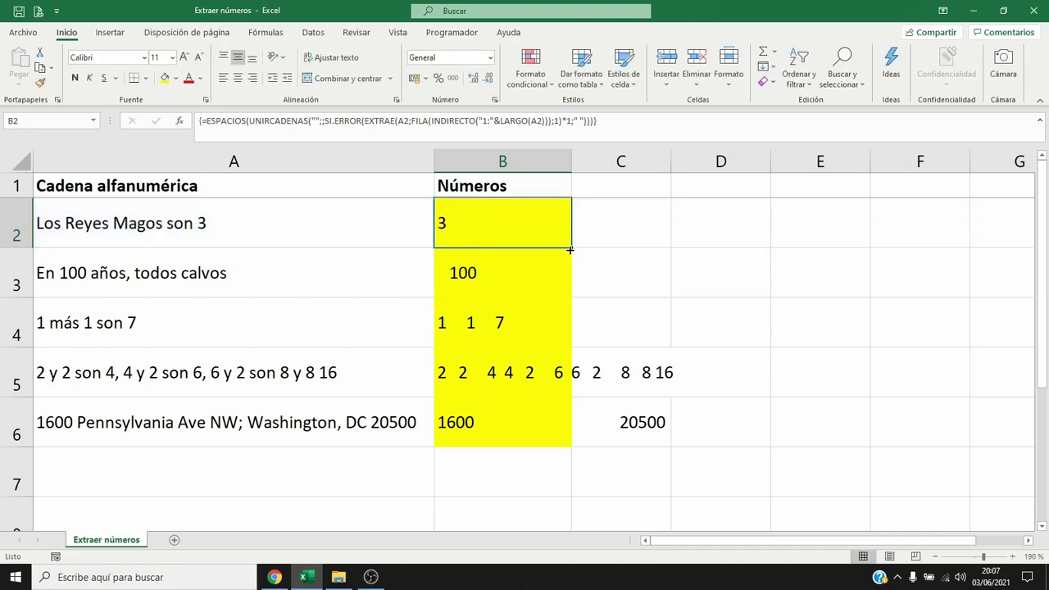
pyautogui.doubleClick(569, 249)
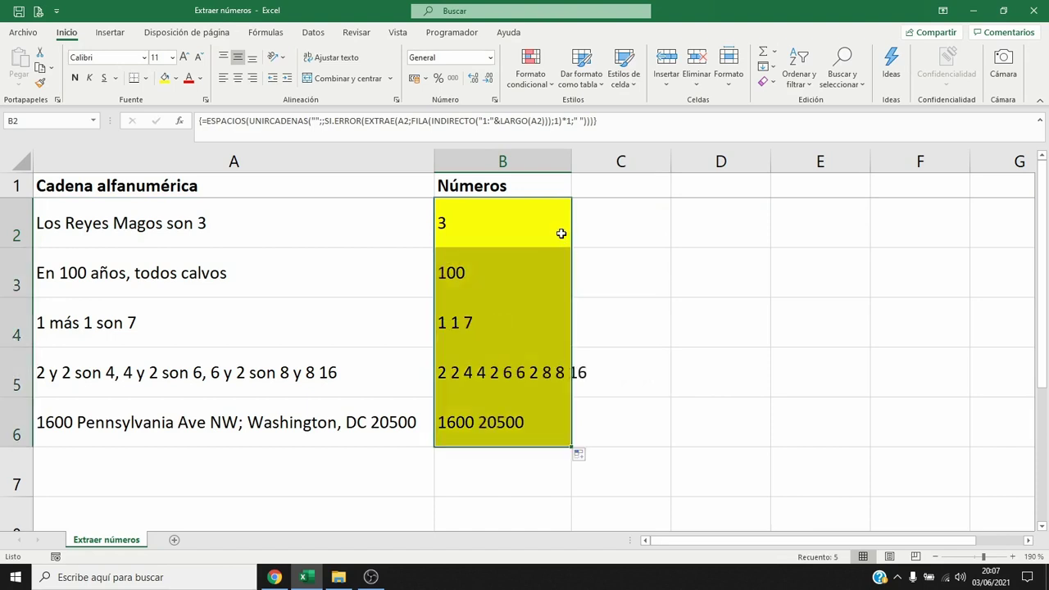
pyautogui.click(561, 234)
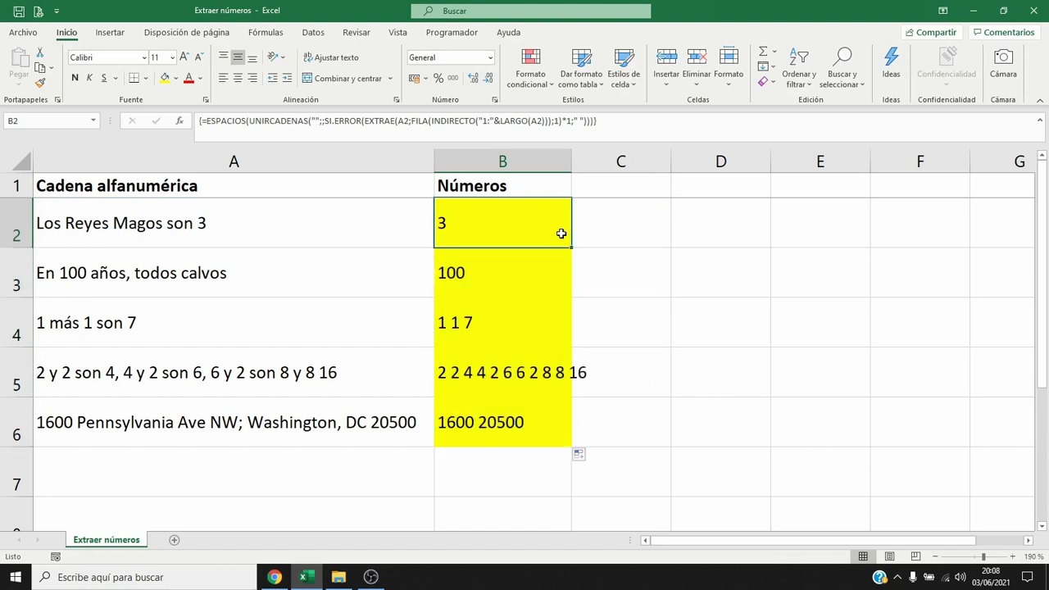